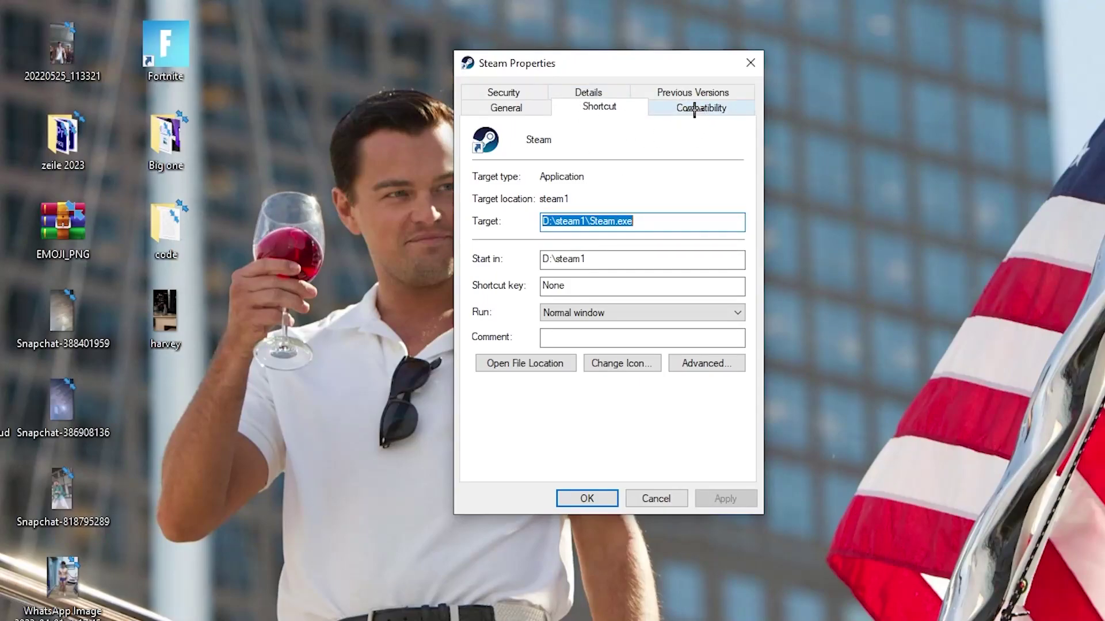
# - Check the Steam shortcut's compatibility settings, including the compatibility mode list, and confirm the properties with Windows 8 kept selected
pyautogui.moveTo(621, 60); pyautogui.dragTo(586, 0)
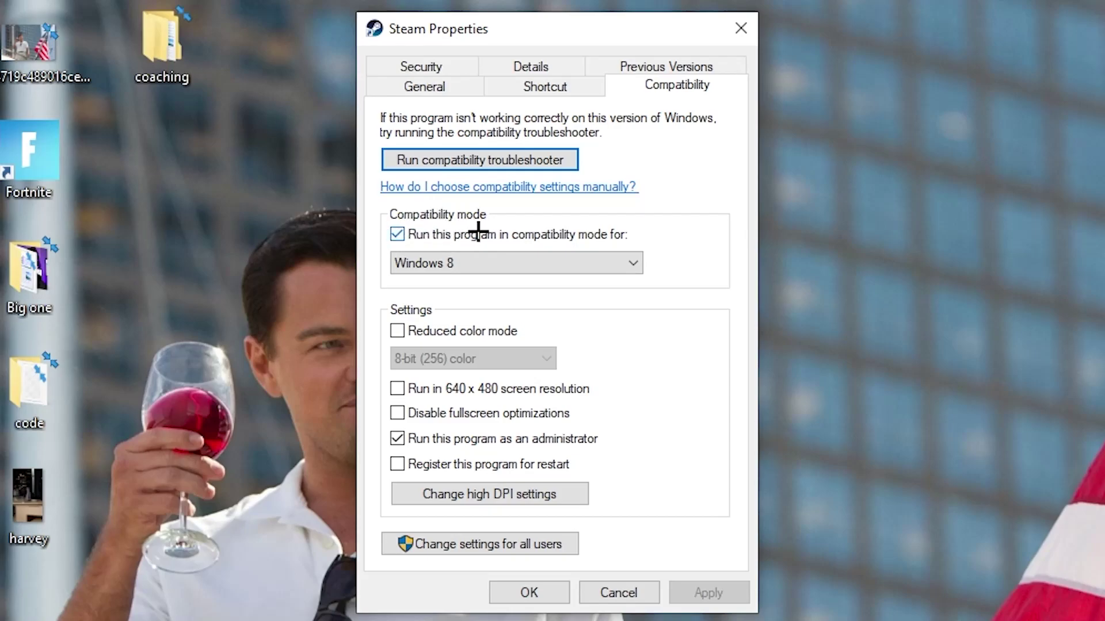
pyautogui.click(618, 257)
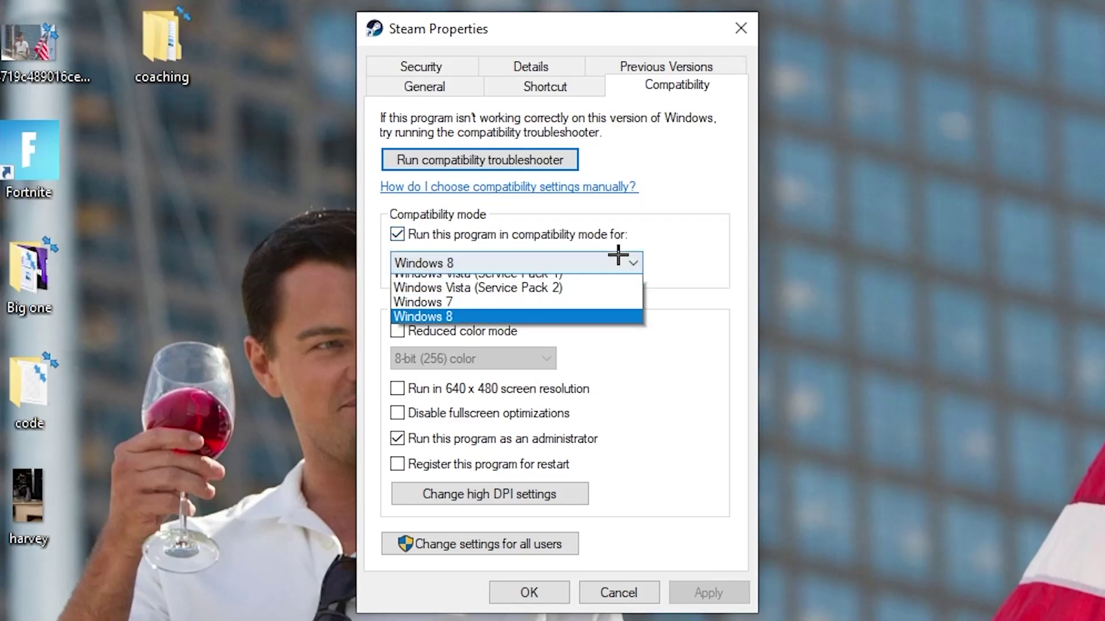
pyautogui.click(669, 245)
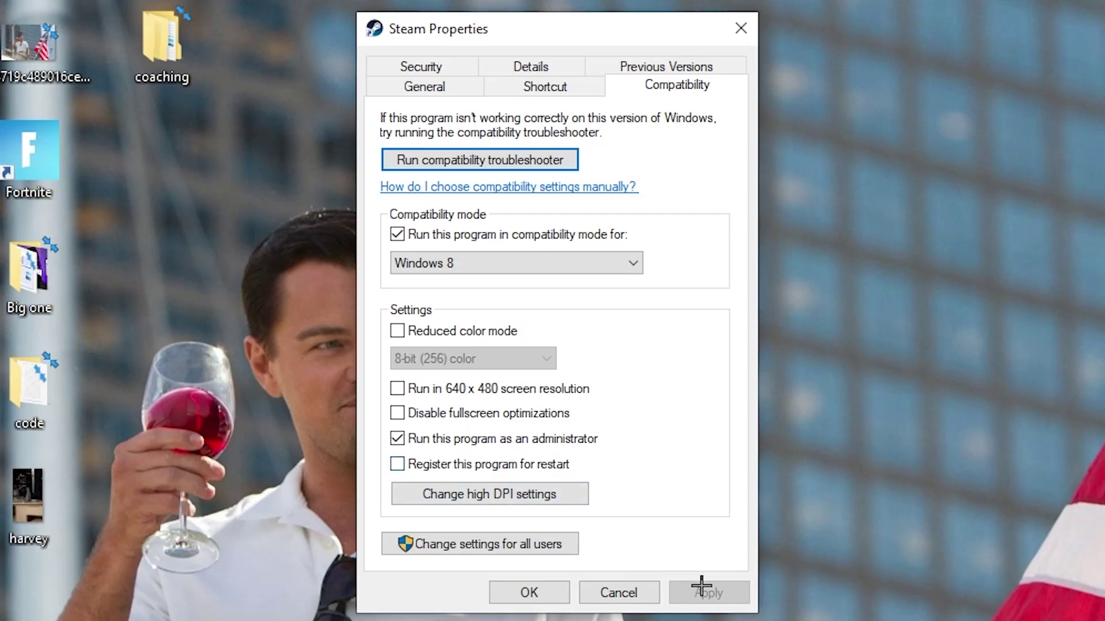
pyautogui.click(535, 592)
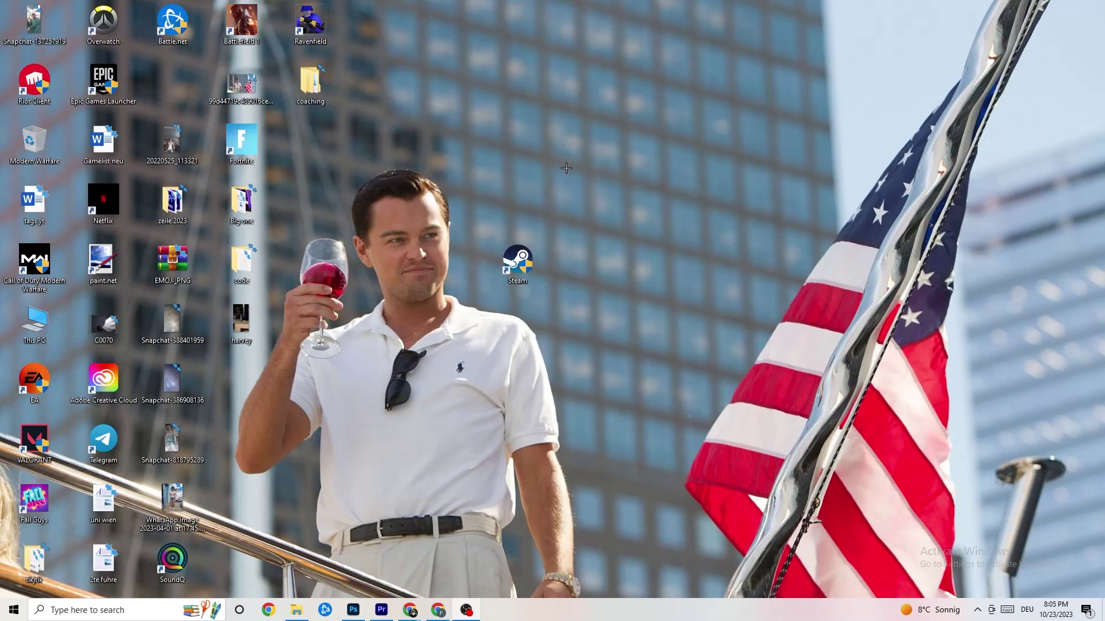
pyautogui.moveTo(526, 261); pyautogui.dragTo(527, 147)
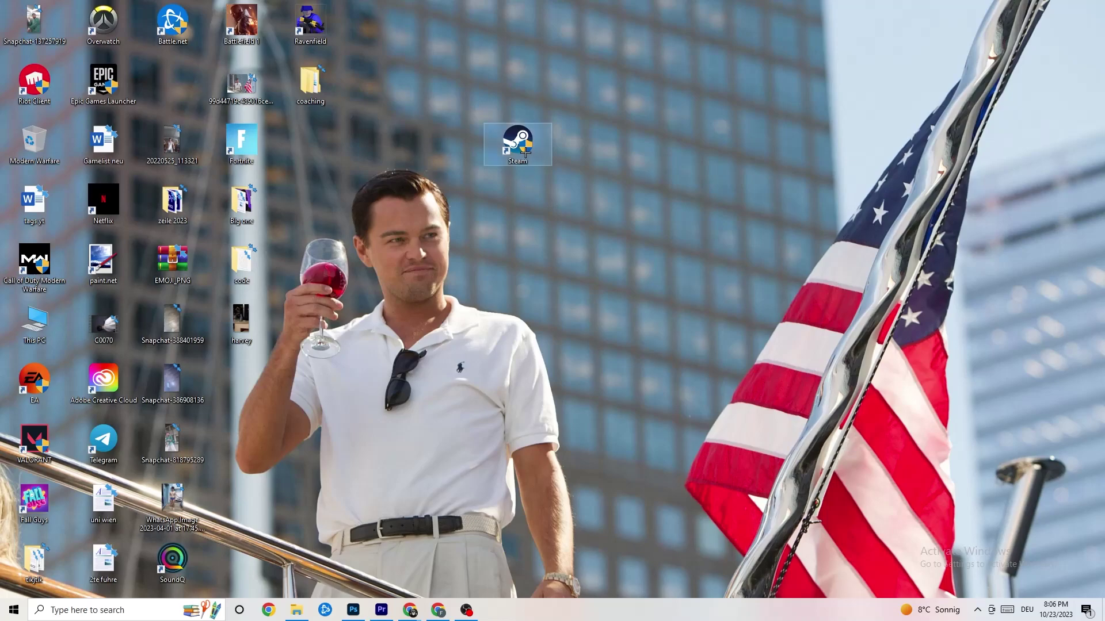
pyautogui.moveTo(517, 139); pyautogui.dragTo(524, 198)
pyautogui.click(522, 170)
pyautogui.click(479, 157)
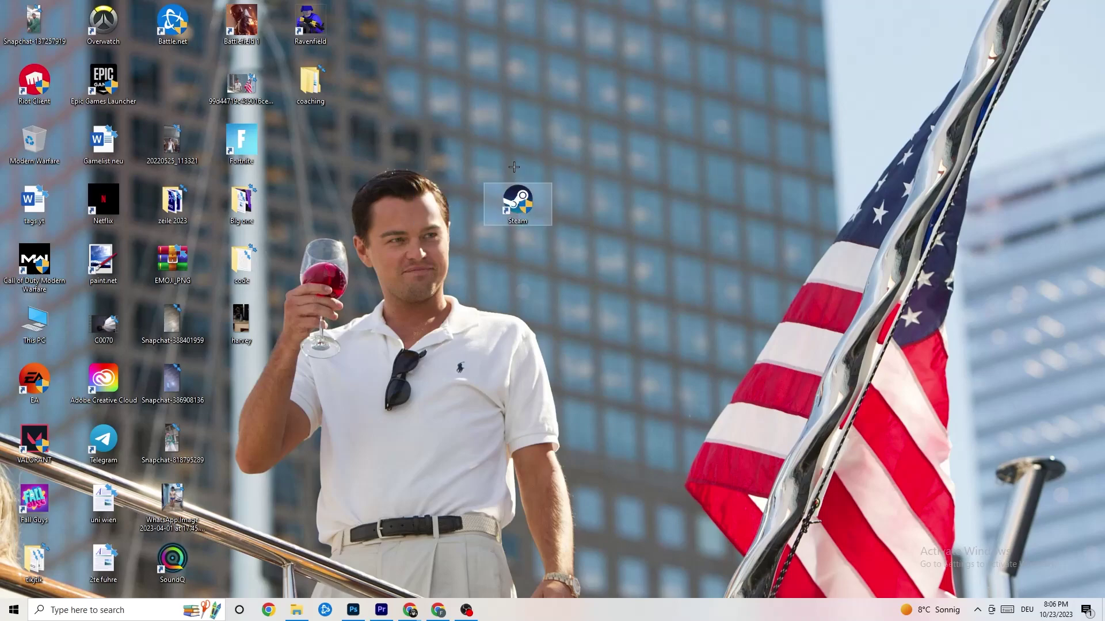
# - Reopen the Steam shortcut's properties, view its compatibility settings, and close the dialog
pyautogui.rightClick(514, 218)
pyautogui.click(578, 518)
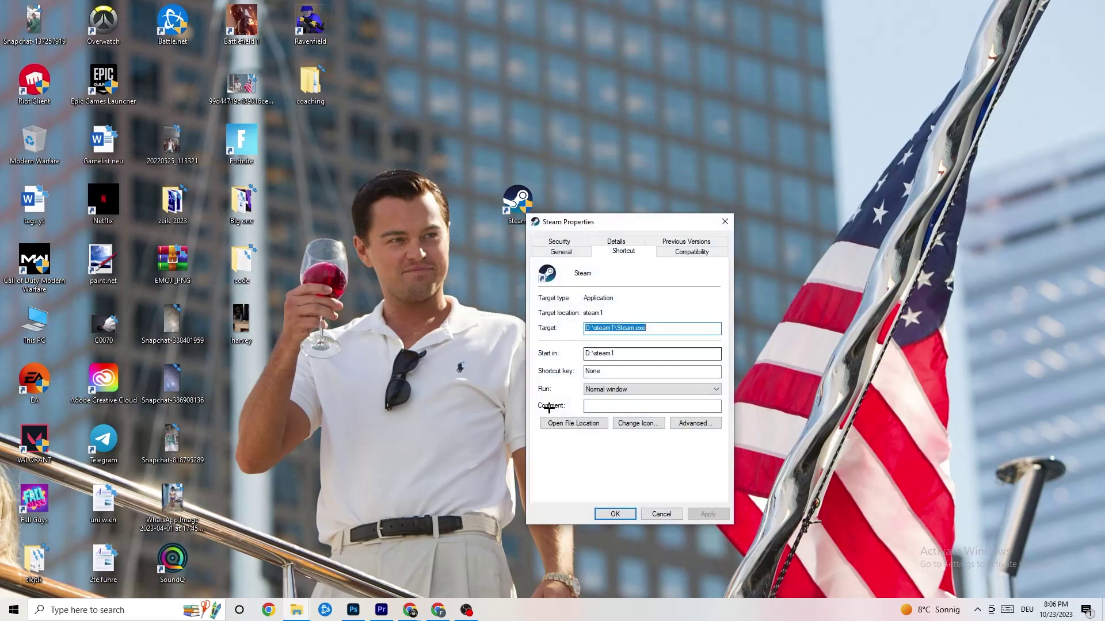
pyautogui.click(692, 251)
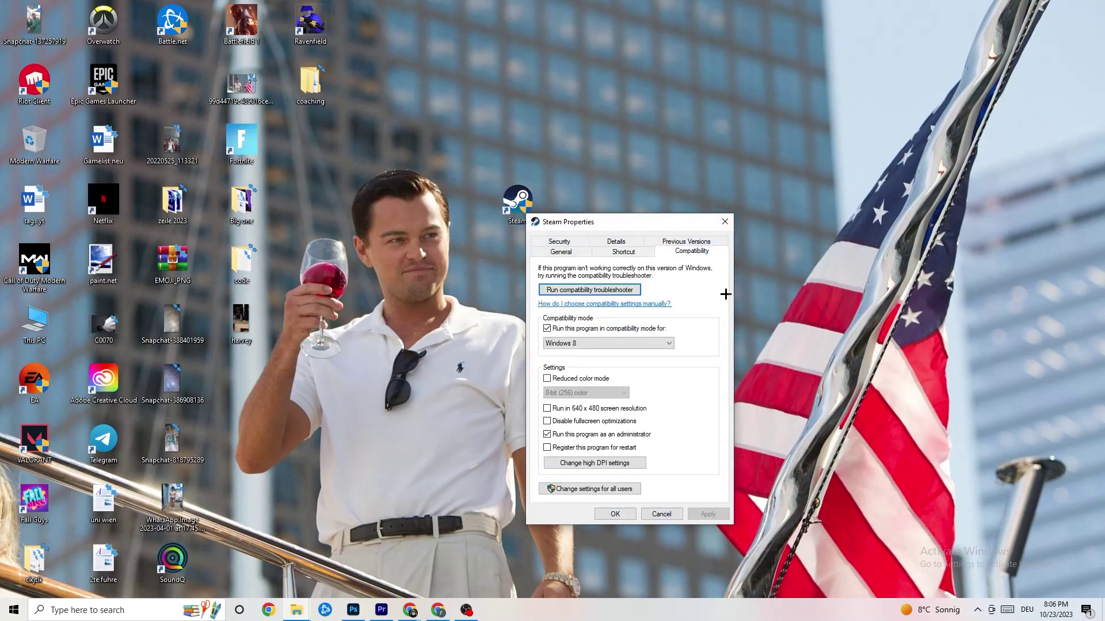
pyautogui.click(725, 222)
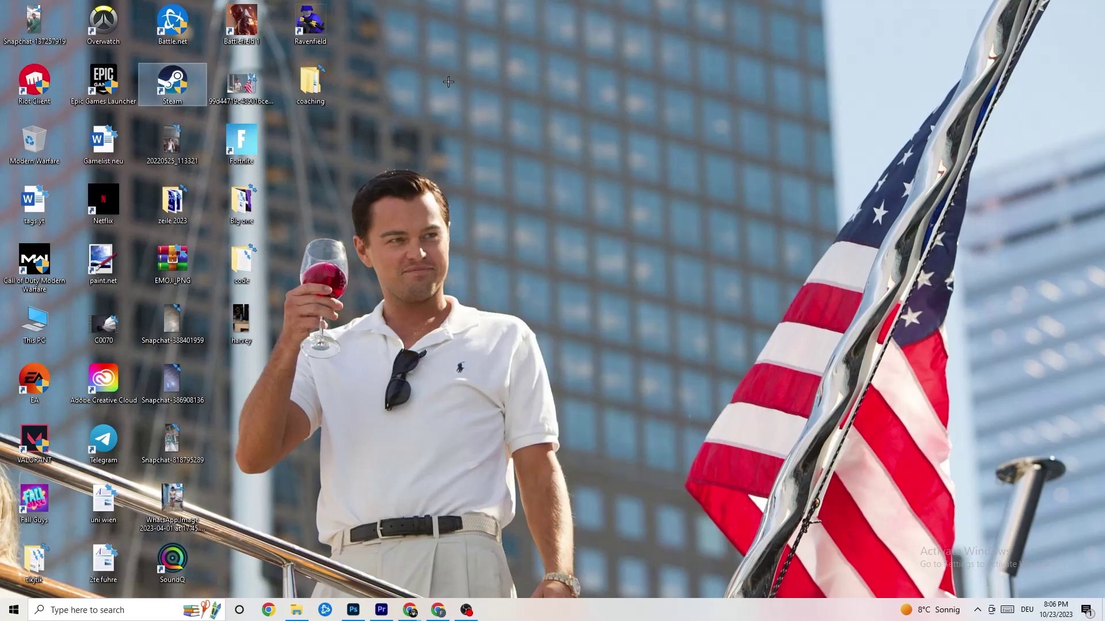
pyautogui.click(536, 112)
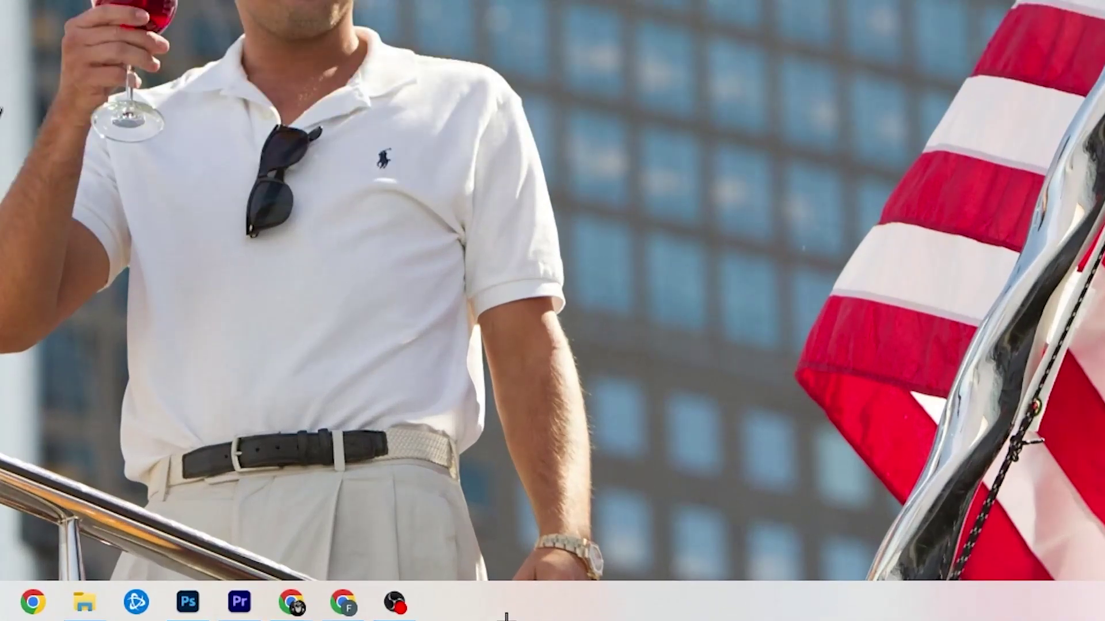
# - Open Task Manager and maximize its window
pyautogui.rightClick(469, 609)
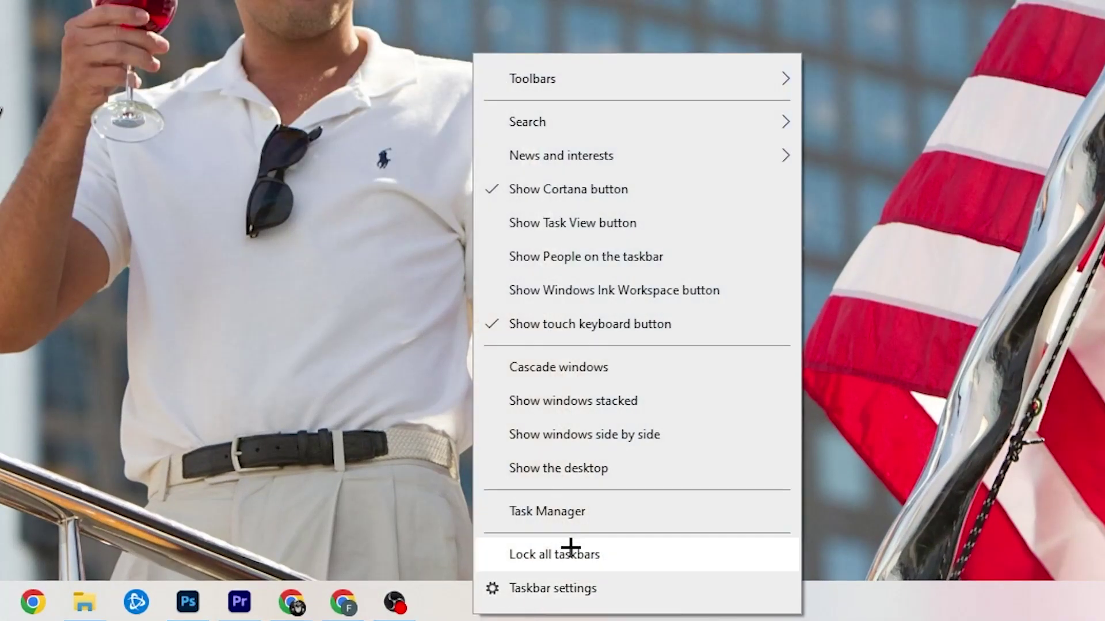
pyautogui.click(573, 513)
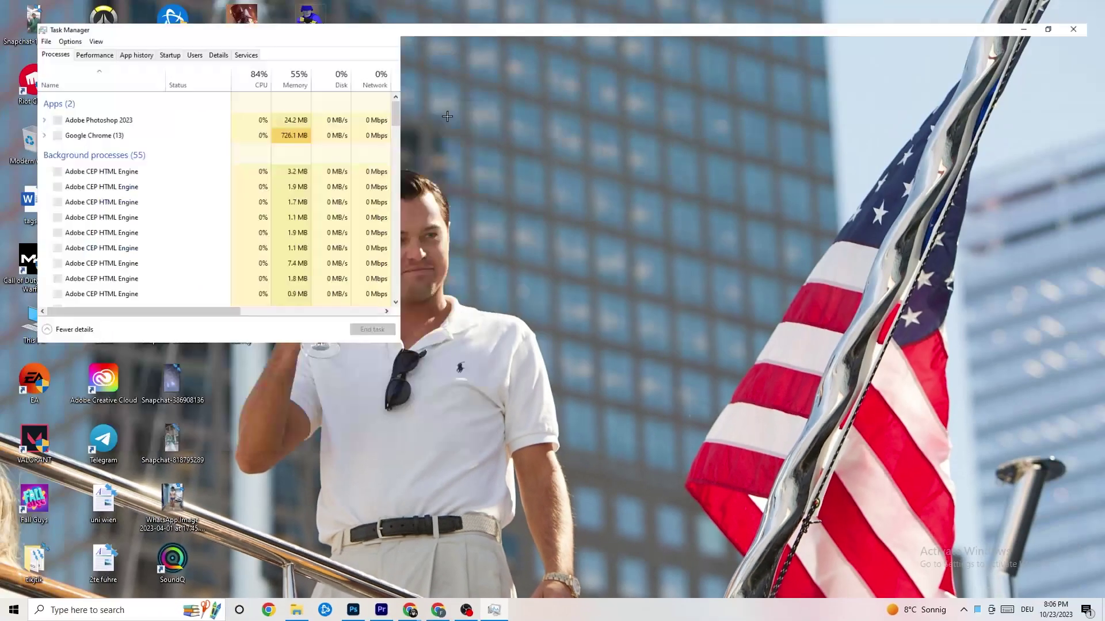
pyautogui.press('super+Up')
pyautogui.moveTo(472, 8); pyautogui.dragTo(477, 50)
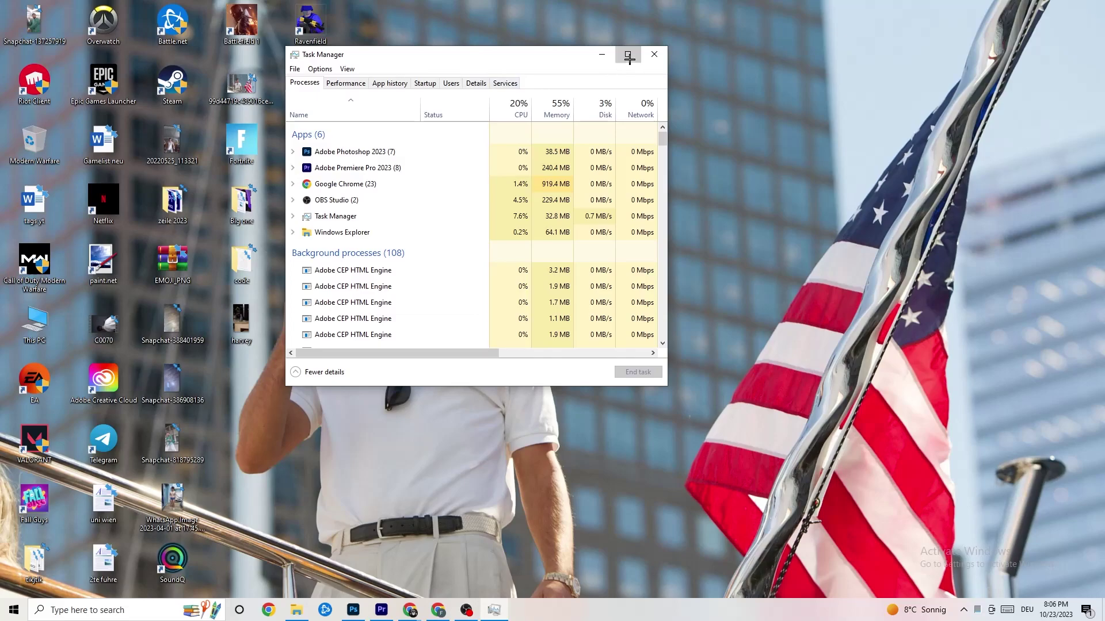
pyautogui.click(627, 53)
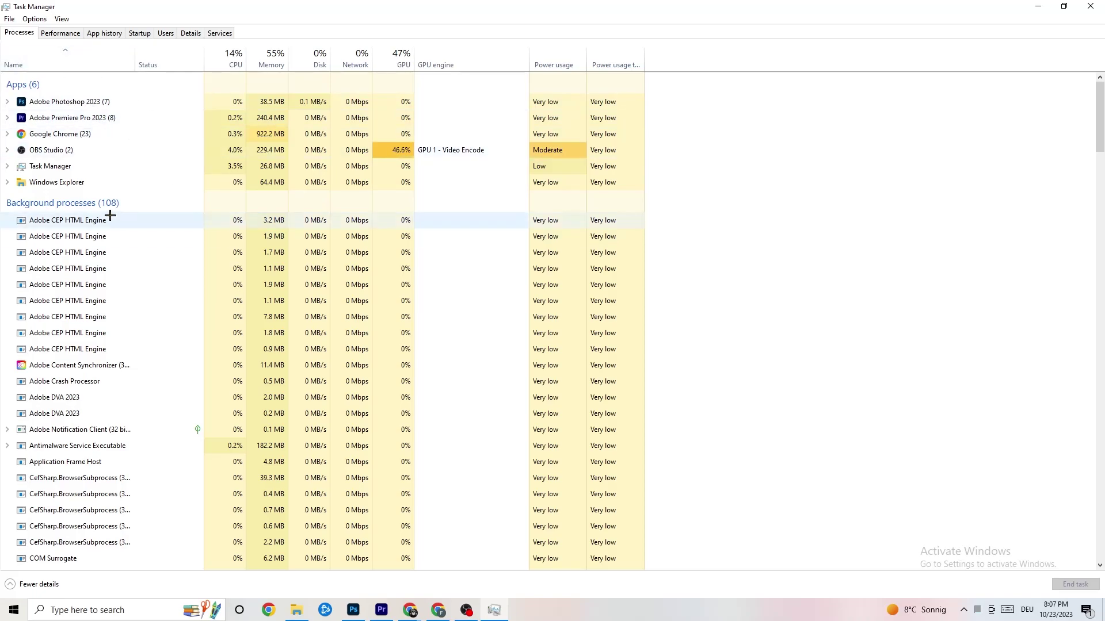
# - Look through the running processes and end the Adobe Photoshop 2023 task
pyautogui.scroll(-15, 83, 341)
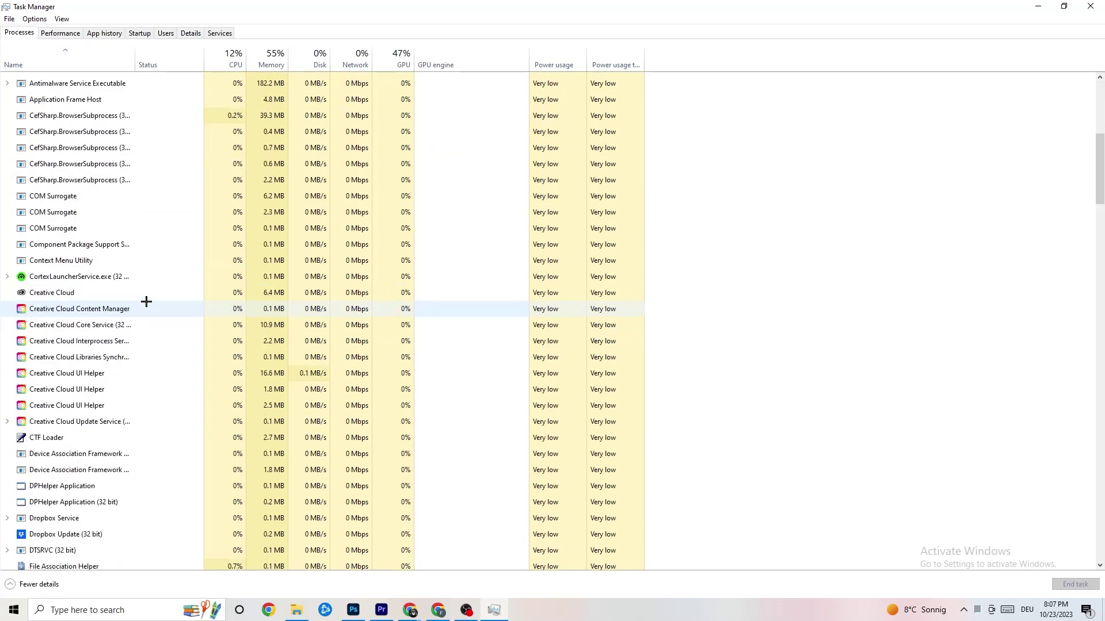
pyautogui.scroll(-4, 295, 281)
pyautogui.scroll(15, 301, 282)
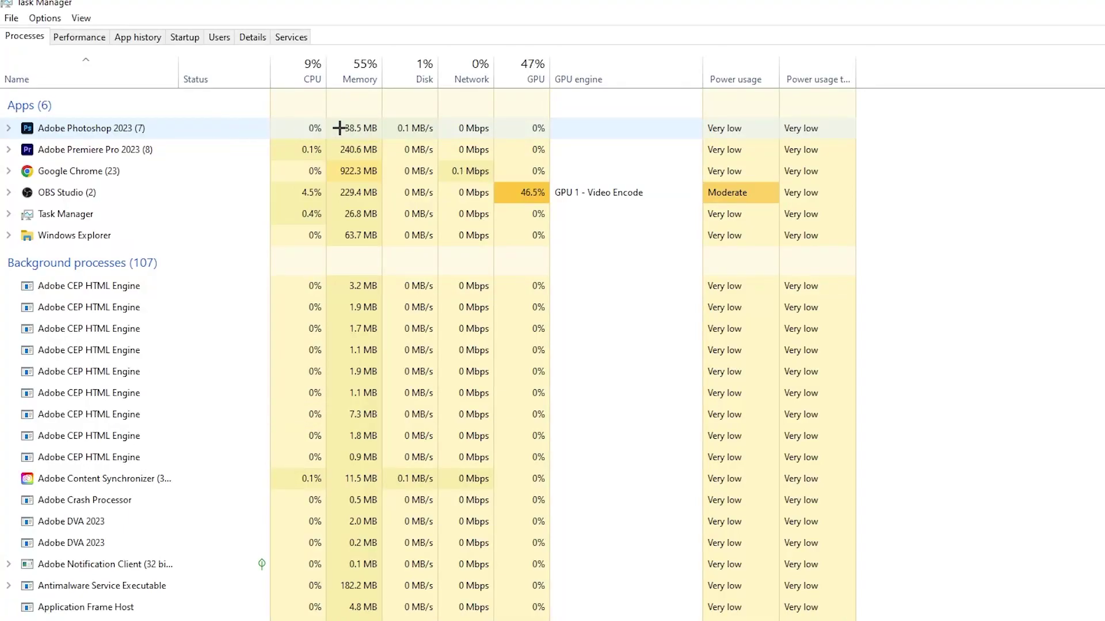
pyautogui.rightClick(394, 128)
pyautogui.rightClick(201, 135)
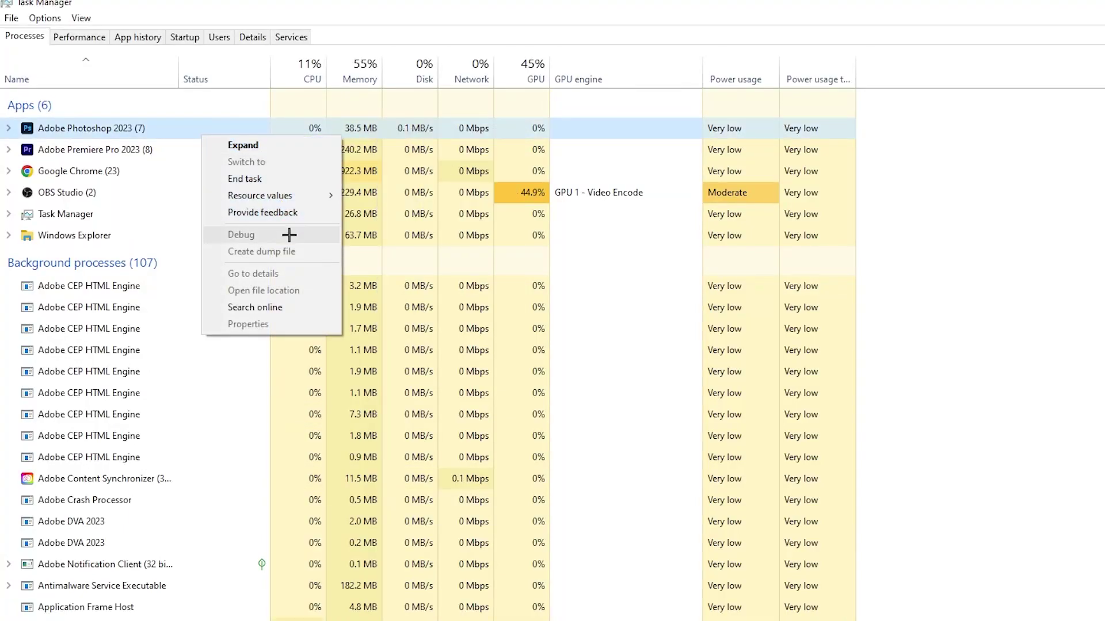
pyautogui.click(290, 176)
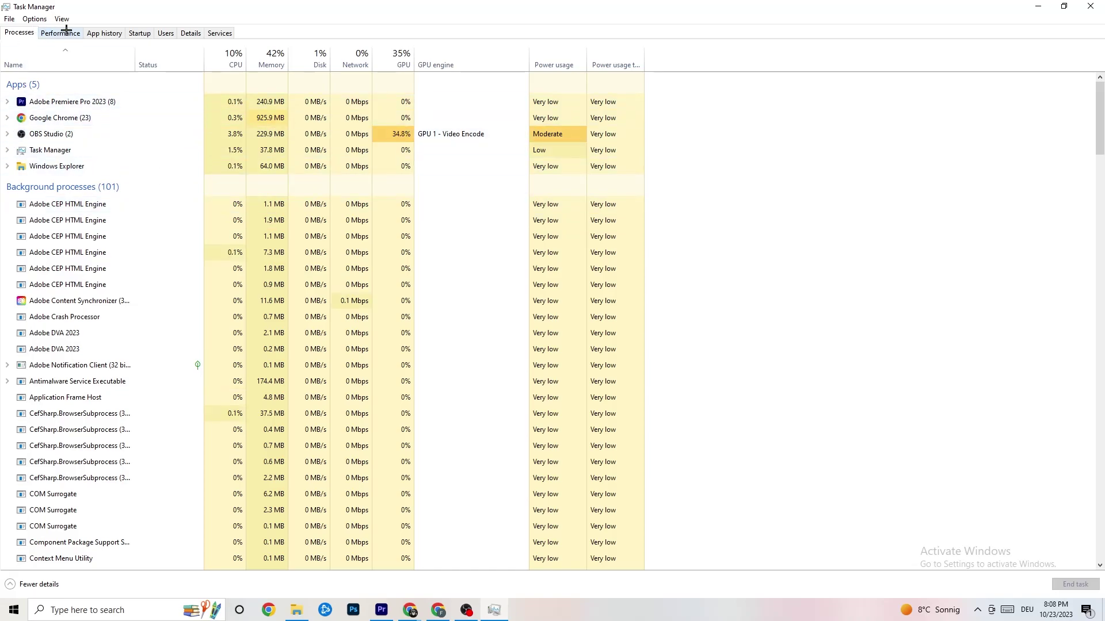
# - View the available priority levels for the Adobe Premiere Pro process in Task Manager's detailed process list
pyautogui.click(194, 31)
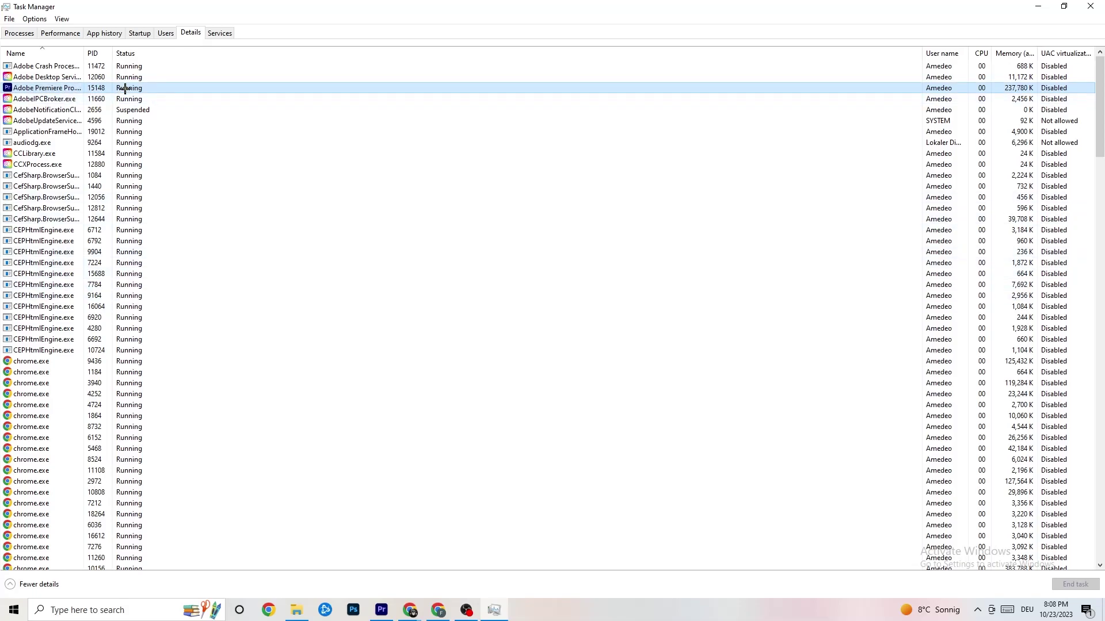
pyautogui.rightClick(124, 88)
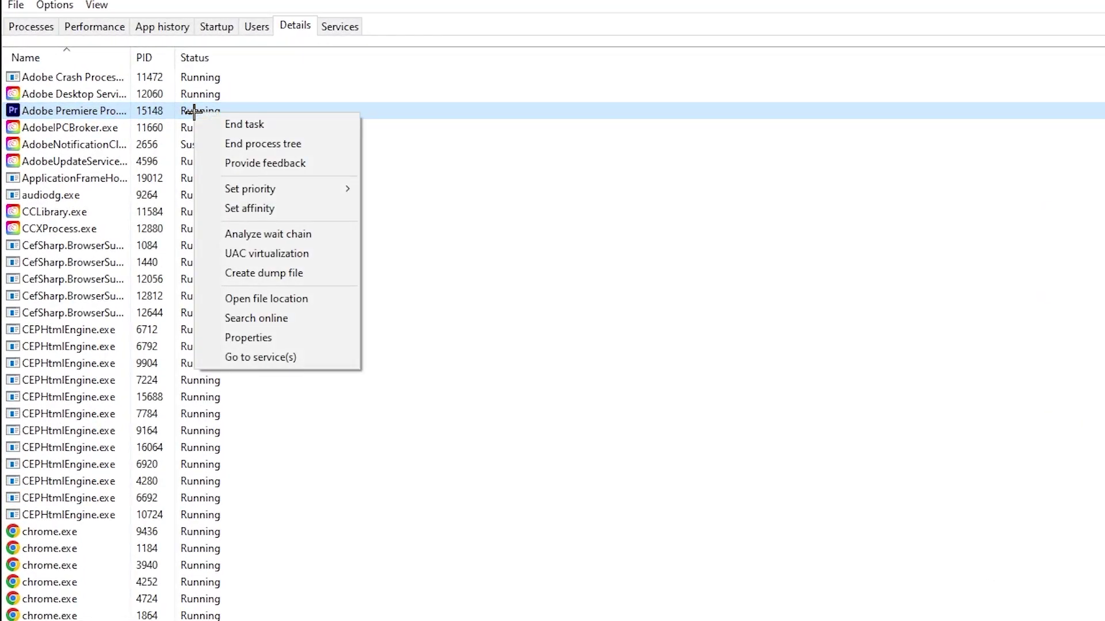
pyautogui.moveTo(301, 190)
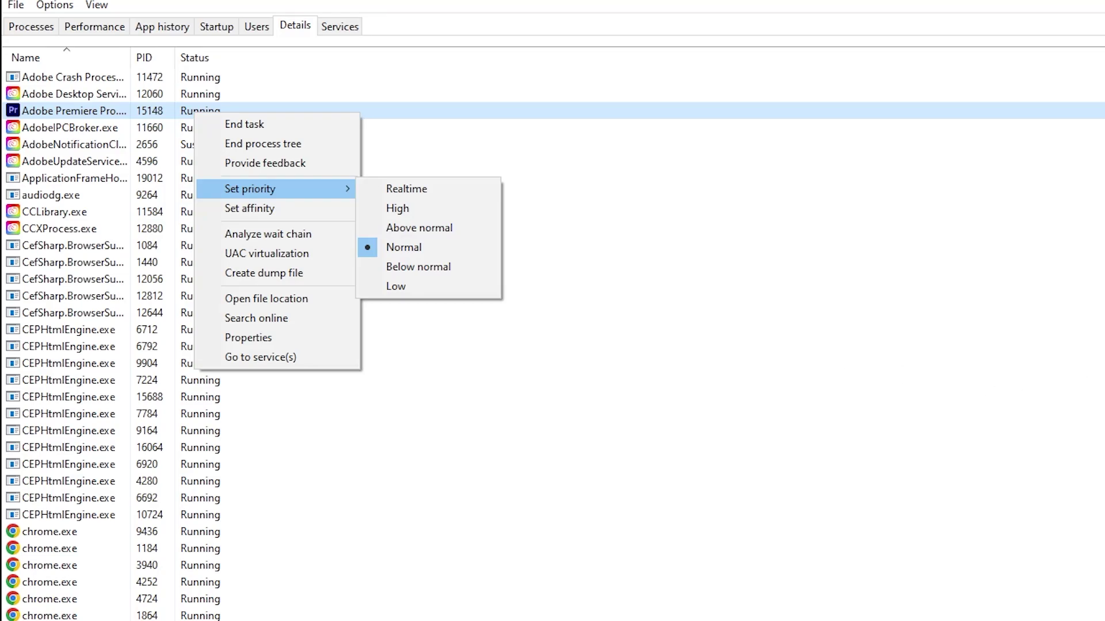
pyautogui.click(405, 77)
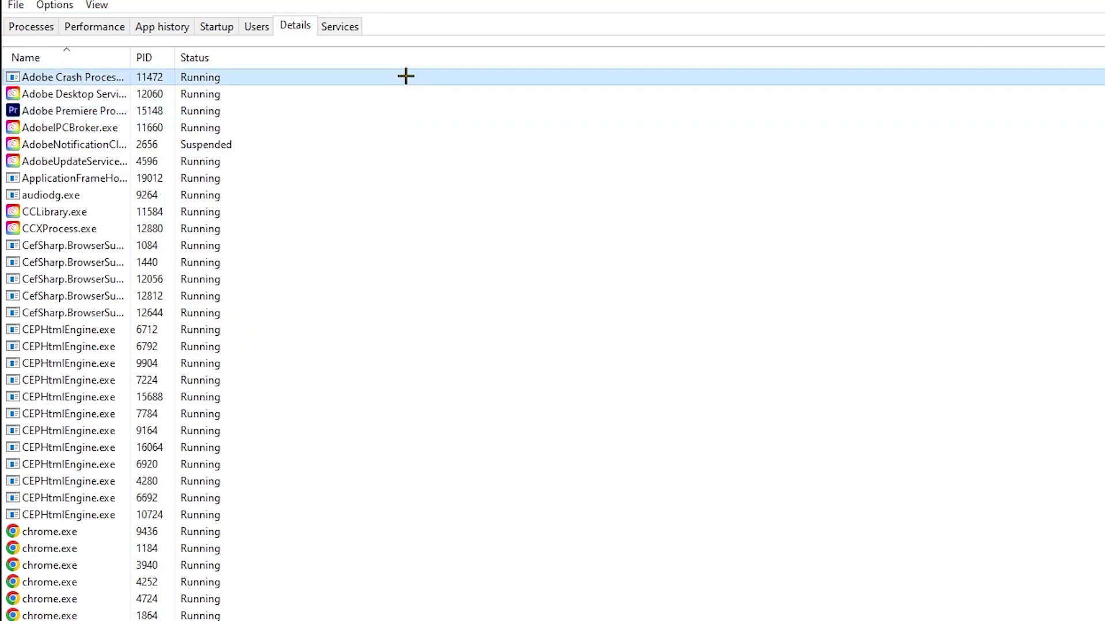
# - Review the startup programs and the options for Adobe Updater Startup Utility, and close Task Manager
pyautogui.click(218, 24)
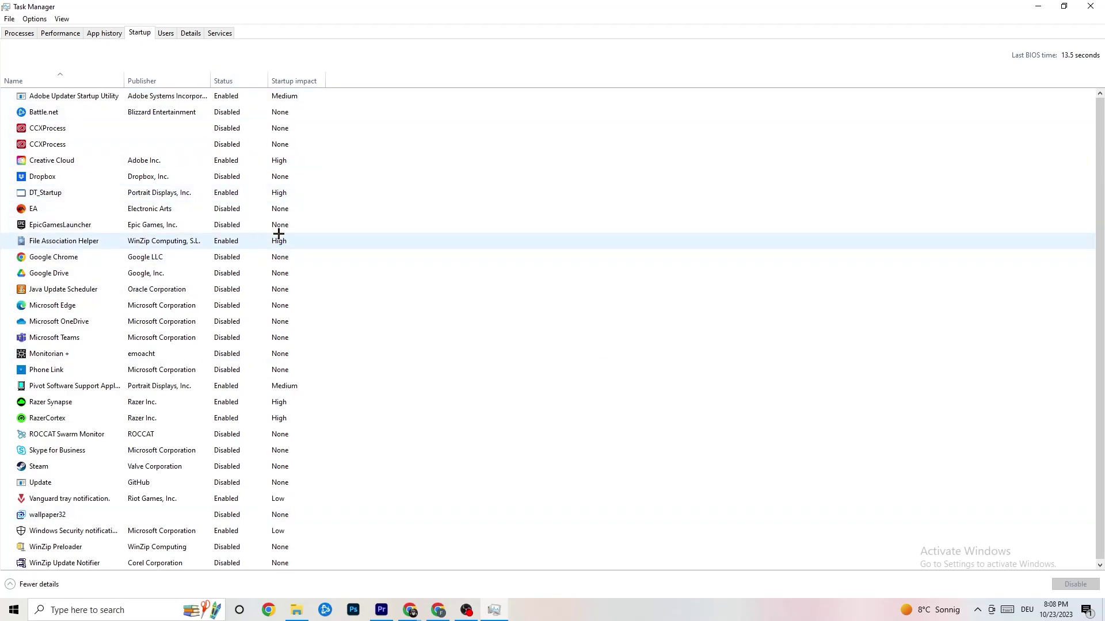
pyautogui.rightClick(236, 99)
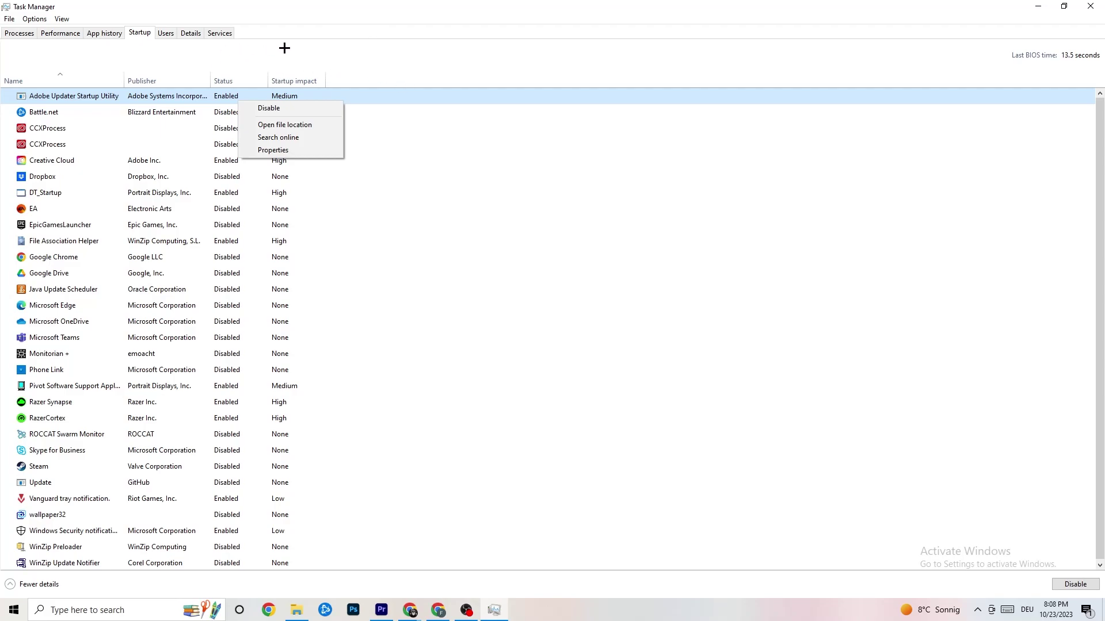
pyautogui.click(391, 4)
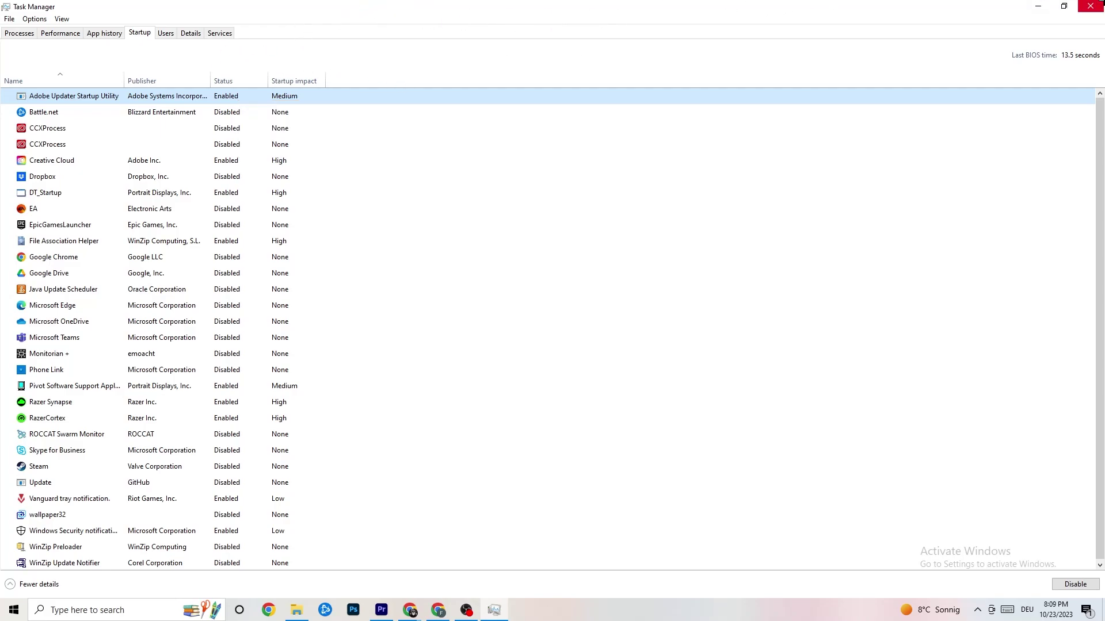
pyautogui.click(1090, 6)
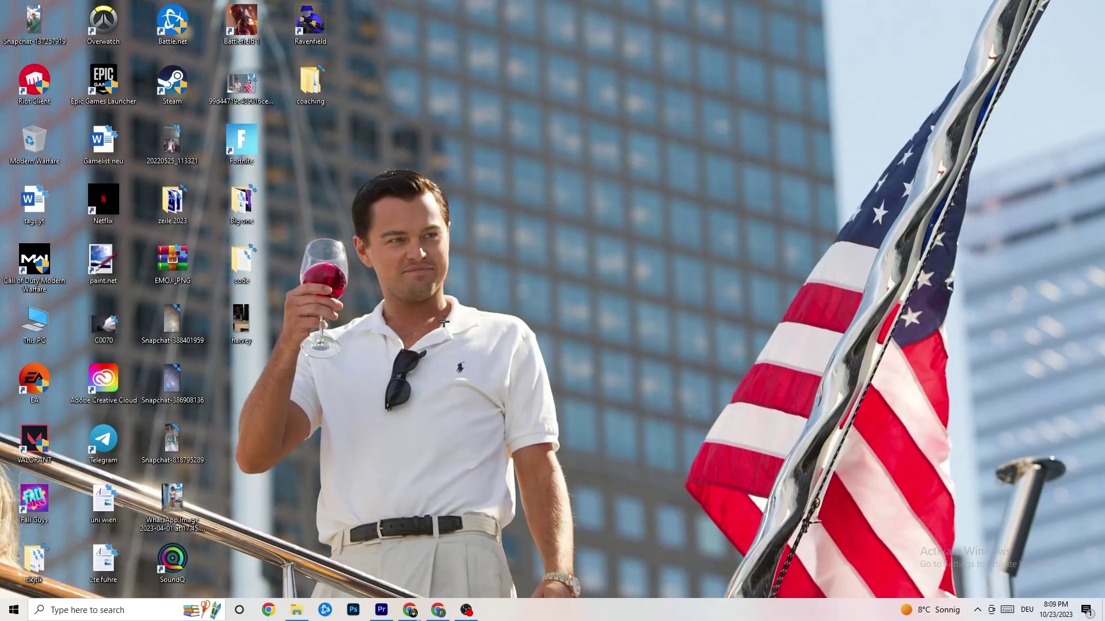
# - Open the System display settings in Windows Settings
pyautogui.click(3, 618)
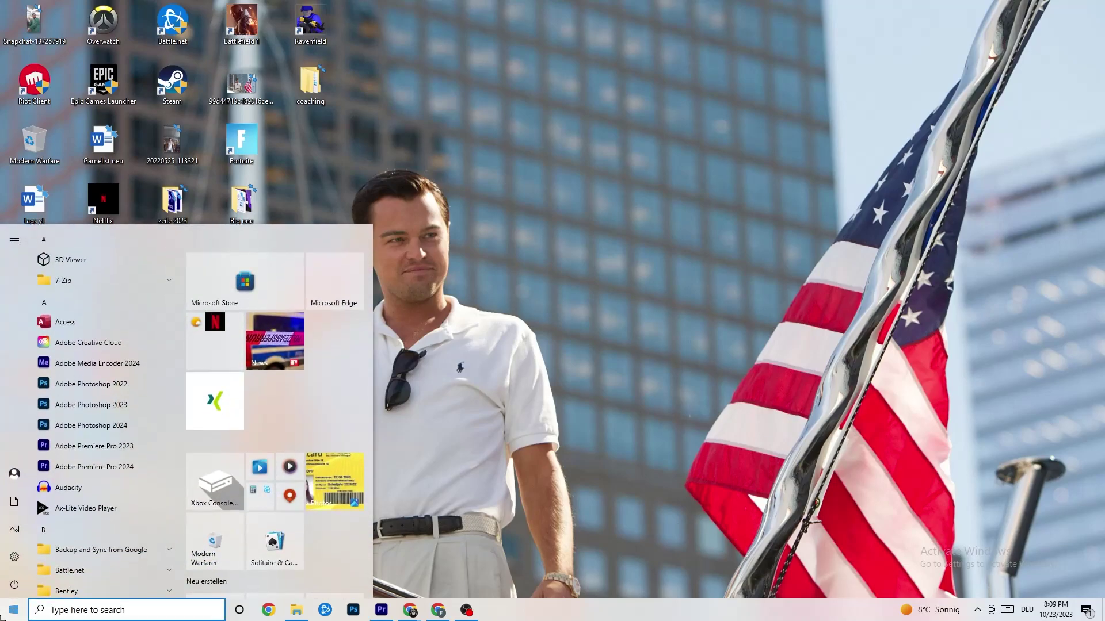
pyautogui.click(15, 560)
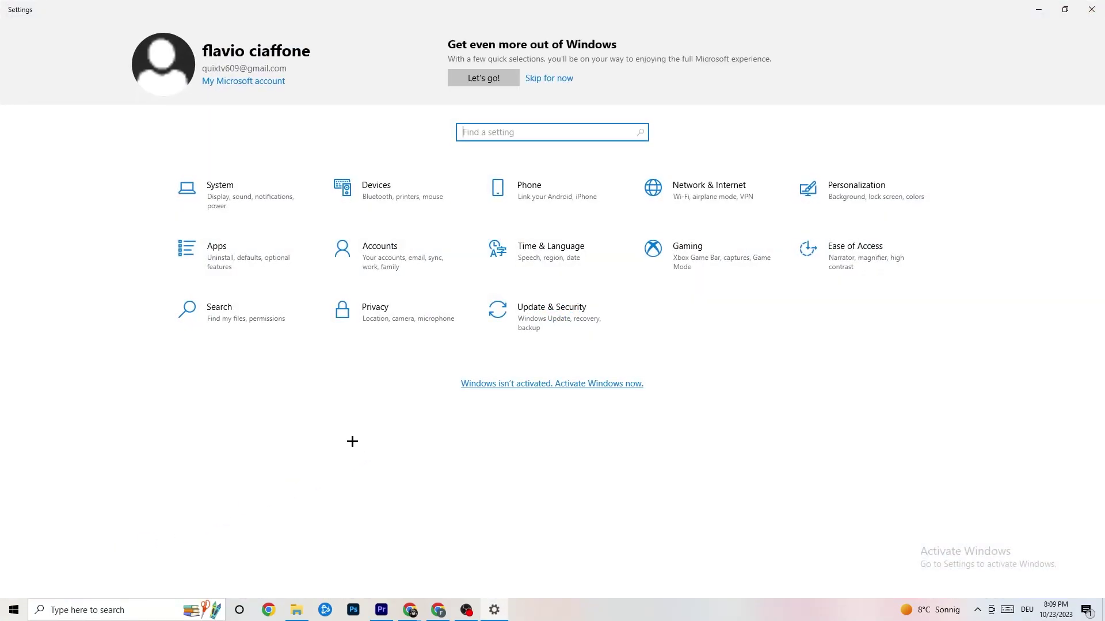
pyautogui.click(262, 201)
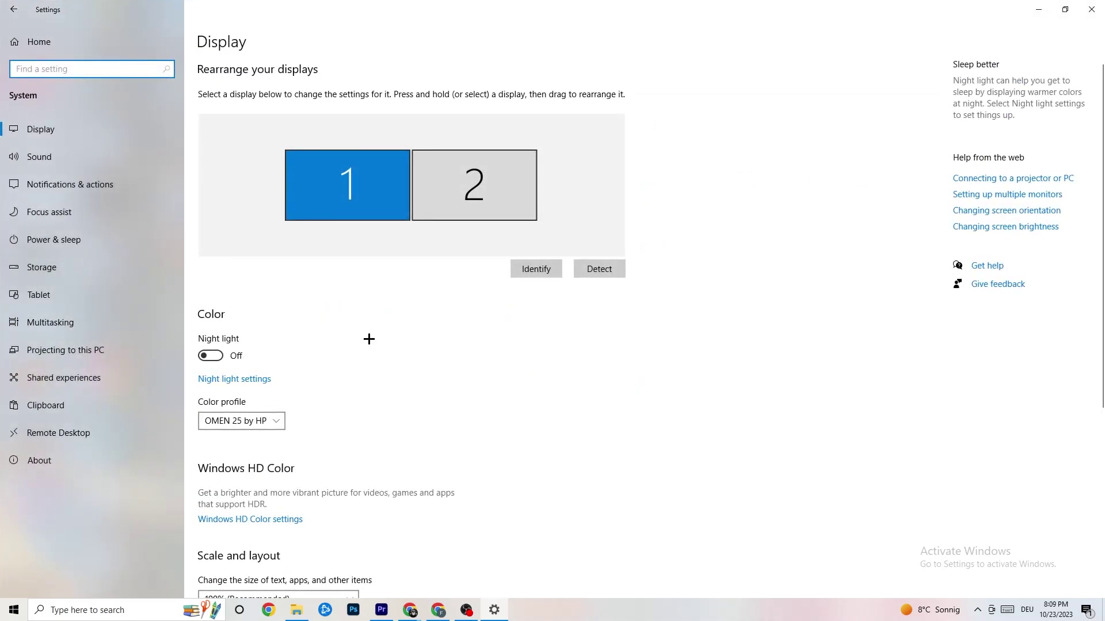
# - Review the display scaling and resolution options, keeping 100% scaling and the 1920 × 1080 resolution
pyautogui.scroll(-5, 620, 216)
pyautogui.scroll(5, 621, 224)
pyautogui.scroll(-5, 466, 276)
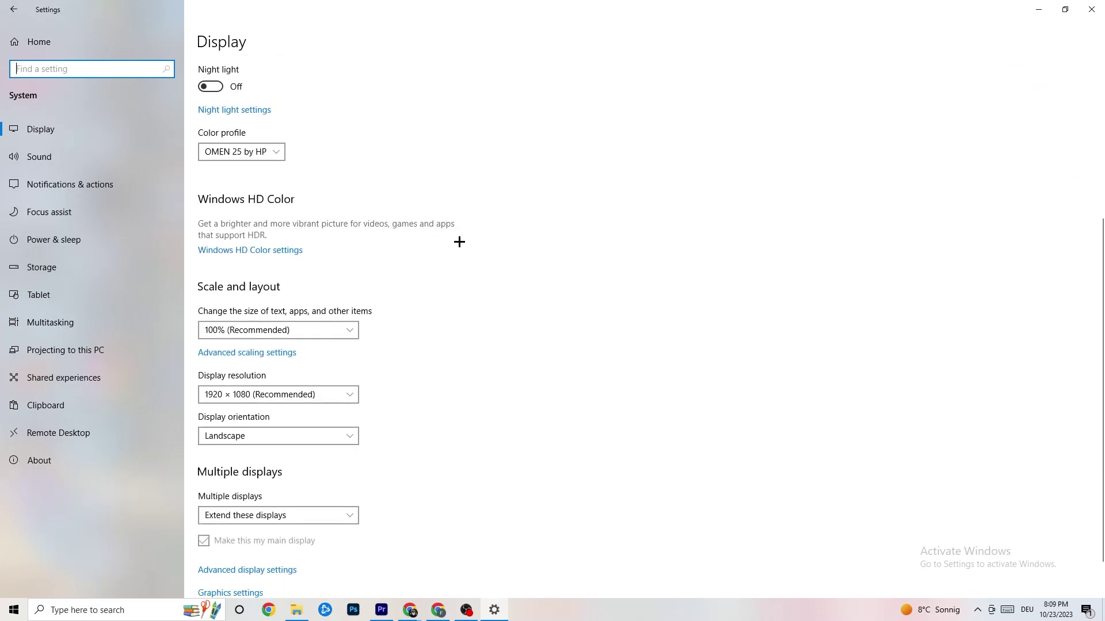
pyautogui.click(348, 330)
pyautogui.click(282, 337)
pyautogui.click(282, 339)
pyautogui.click(489, 296)
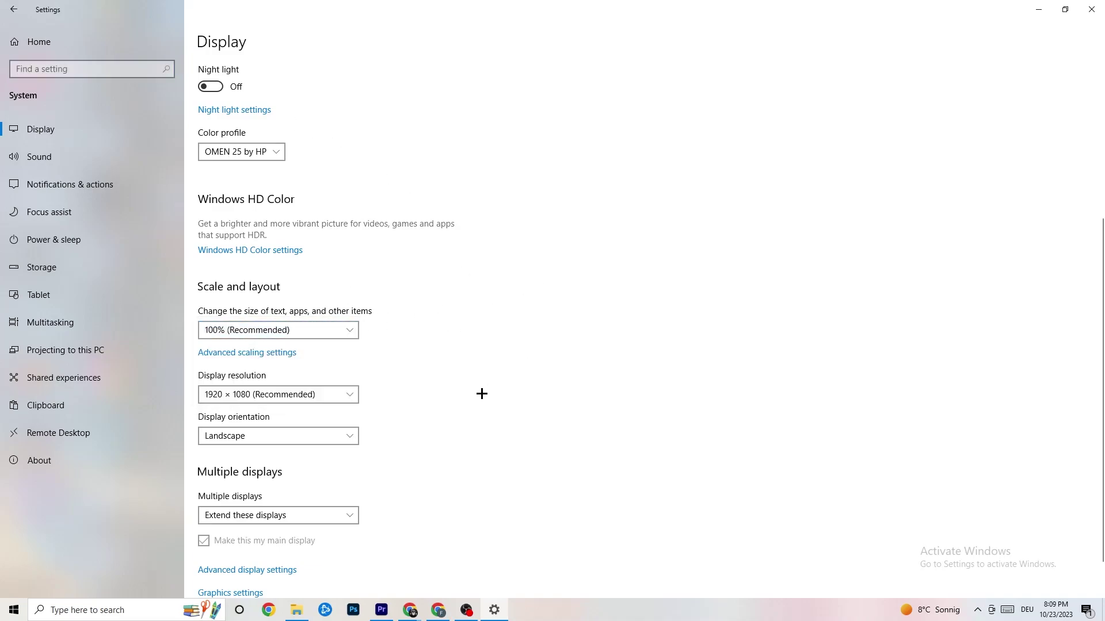
pyautogui.click(331, 400)
pyautogui.click(490, 346)
pyautogui.scroll(-1, 473, 328)
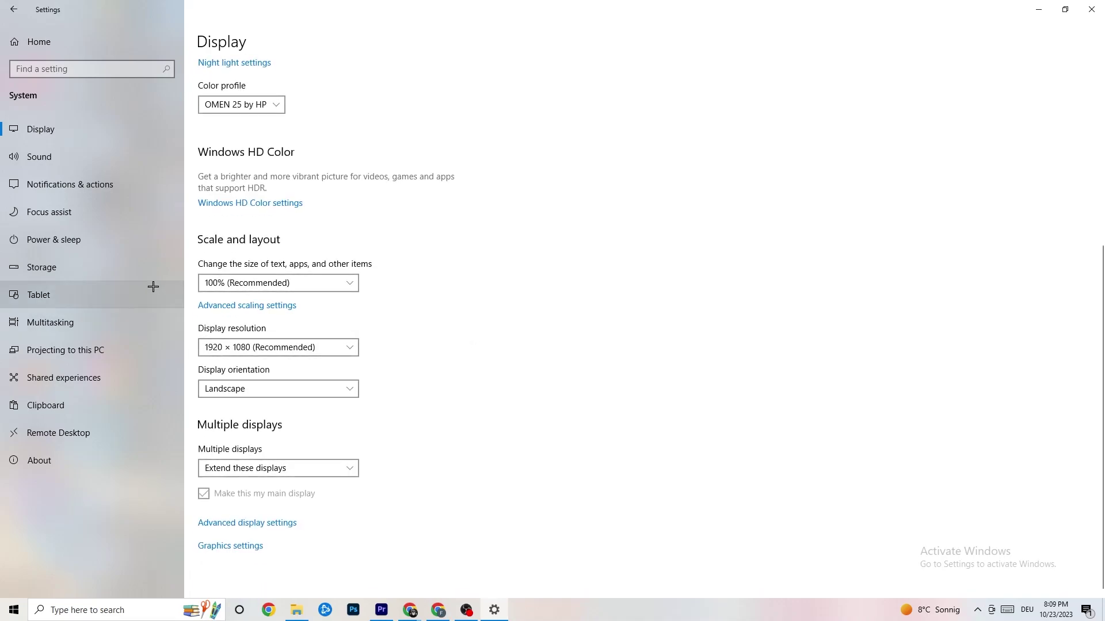
# - View the available power plans in the additional power settings and close the Power Options window
pyautogui.click(113, 236)
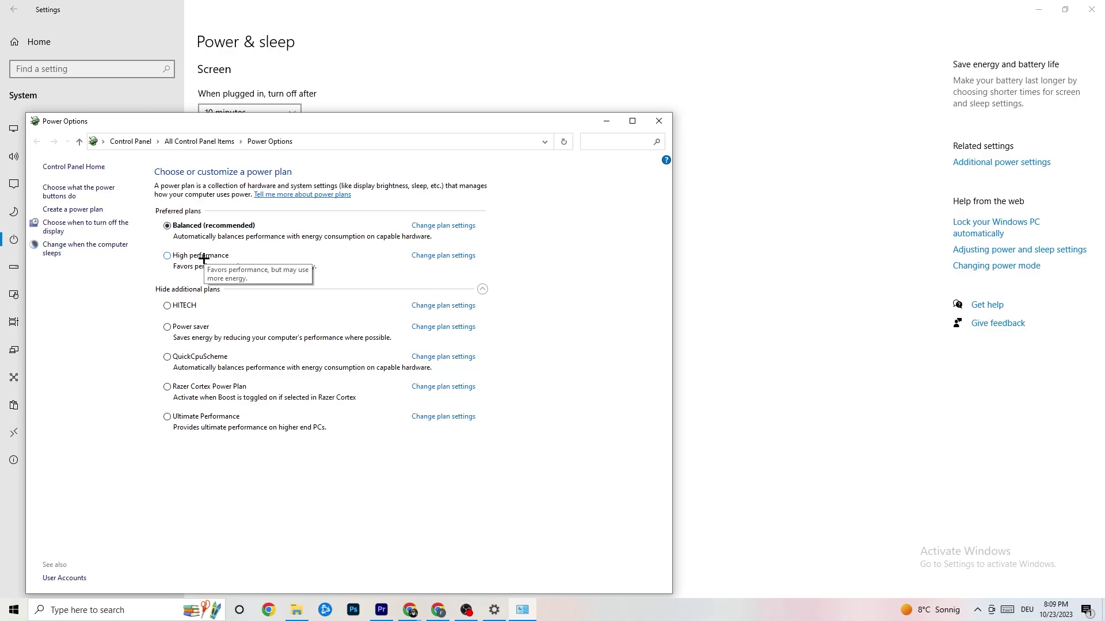
pyautogui.click(658, 124)
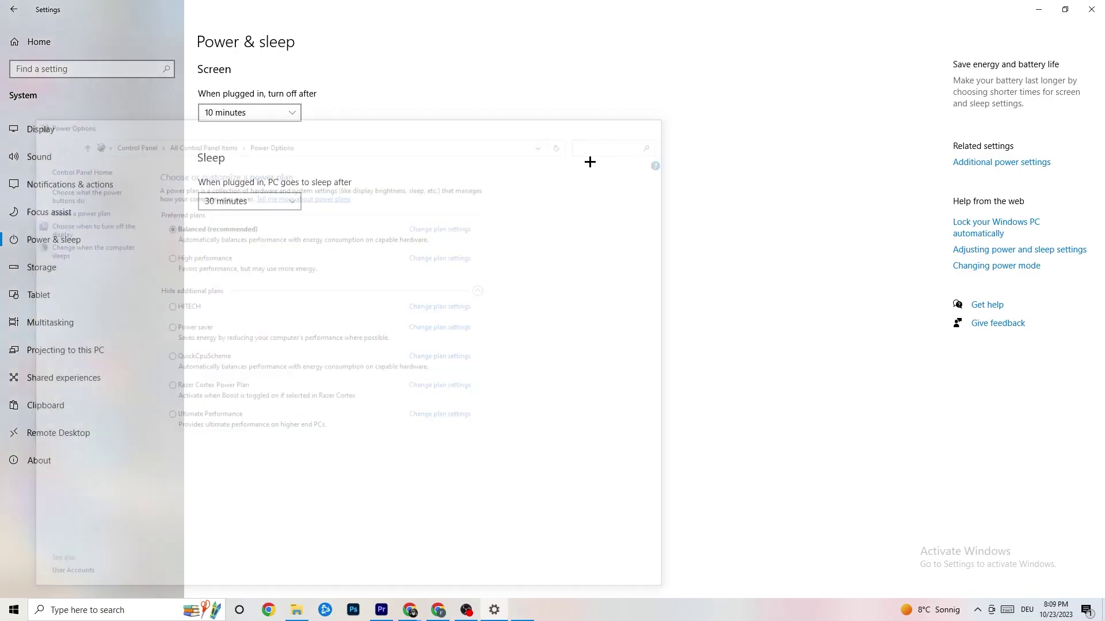
# - Review the Storage Sense configuration in the Storage settings, including how often it runs, and return to the Settings home page
pyautogui.click(71, 276)
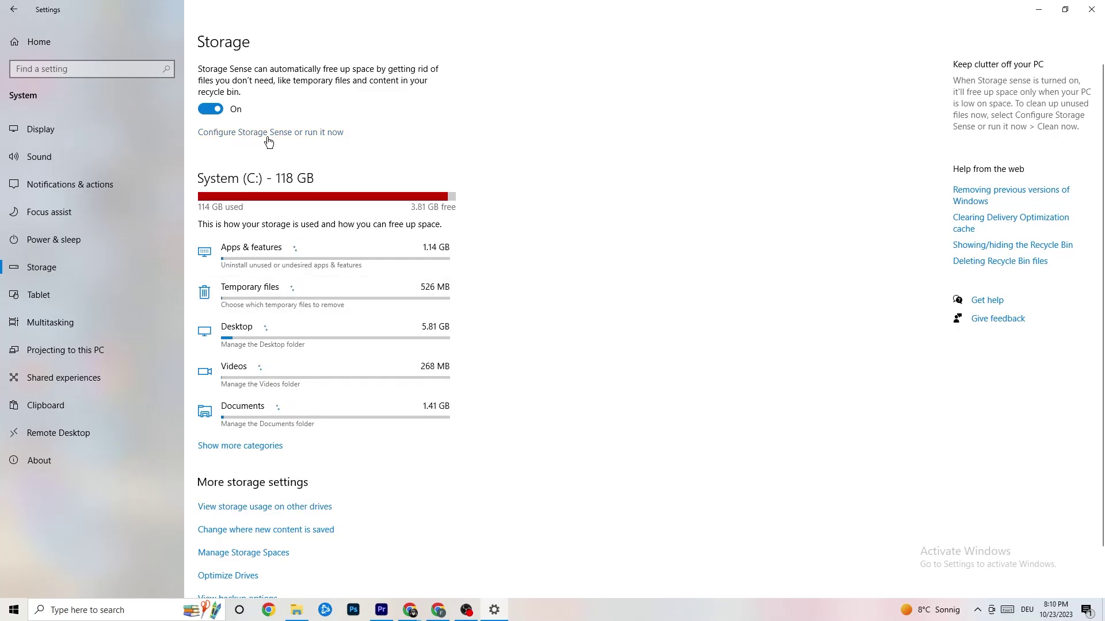
pyautogui.click(311, 132)
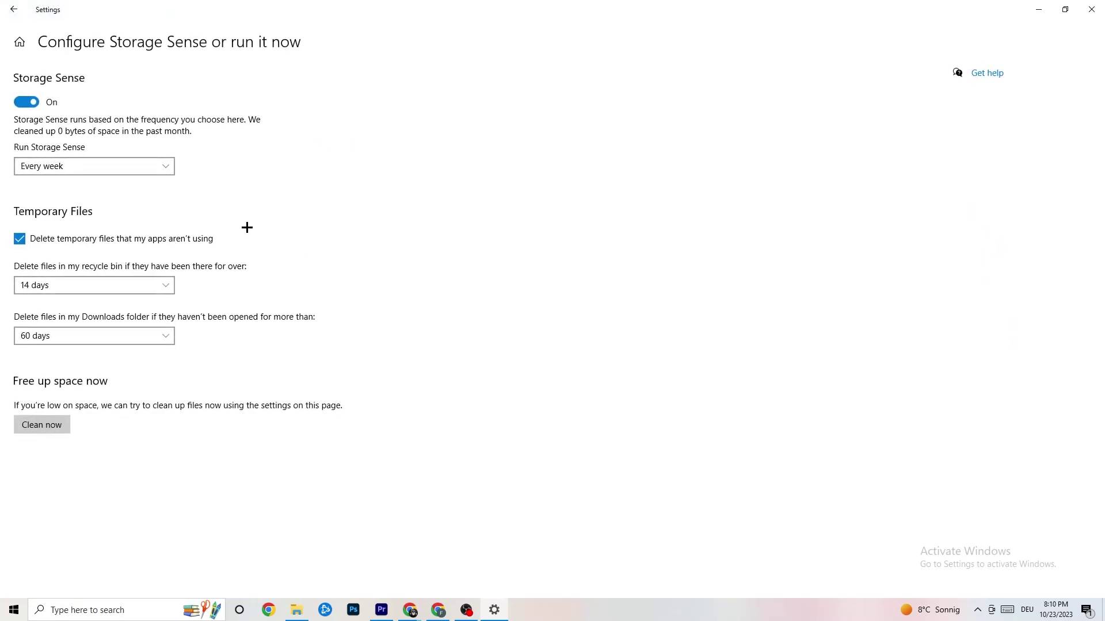
pyautogui.click(138, 166)
pyautogui.click(344, 163)
pyautogui.click(17, 11)
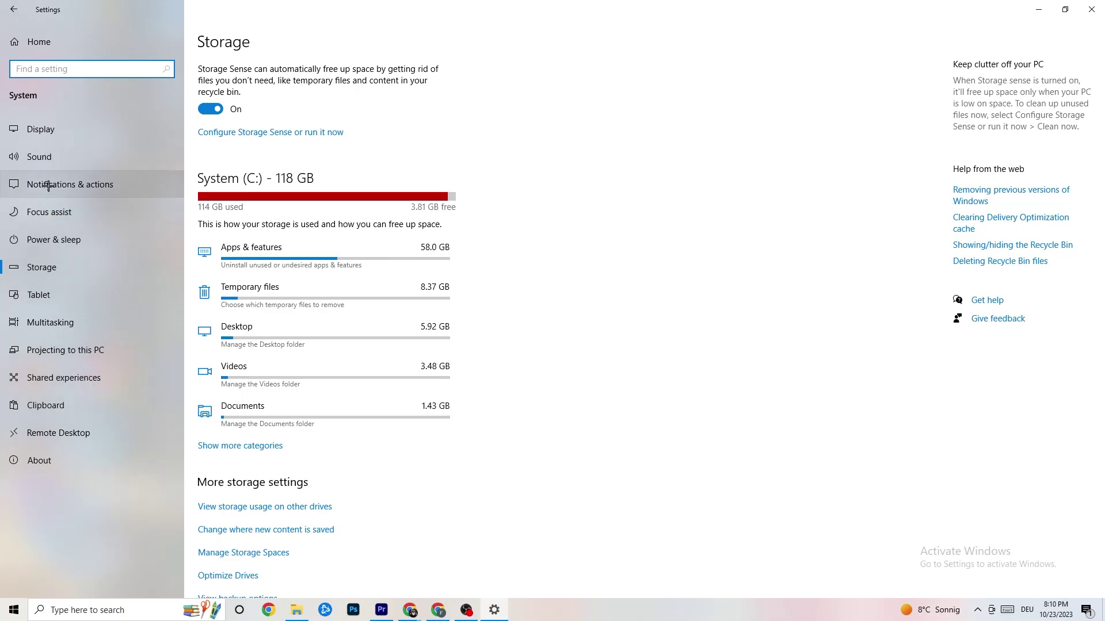
pyautogui.click(12, 9)
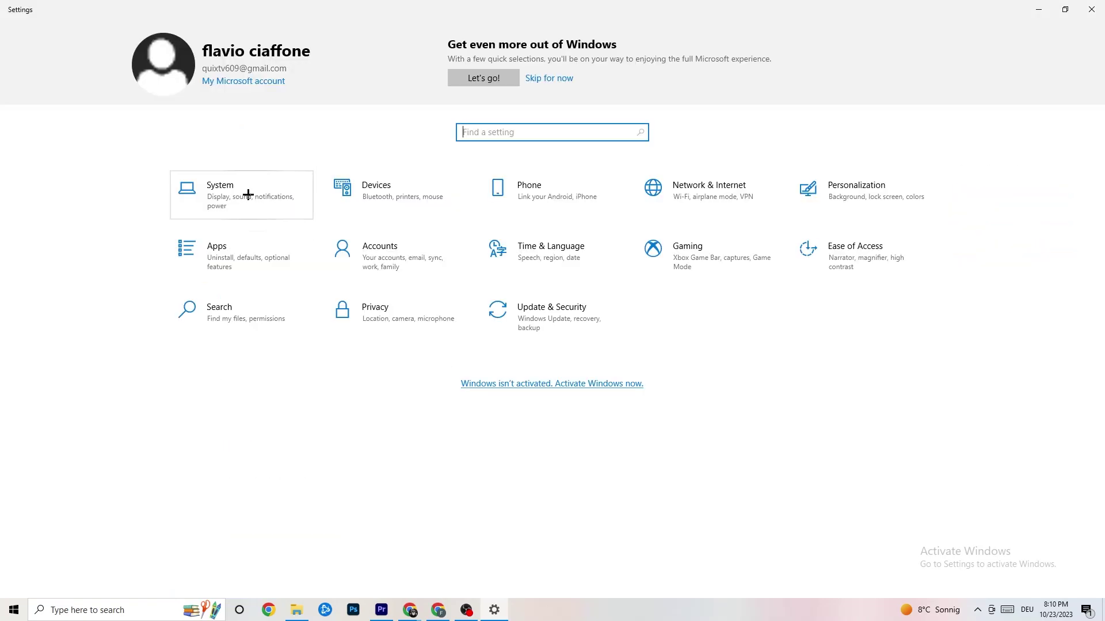
# - Review the Gaming settings for Xbox Game Bar, Captures and Game Mode, and return to the Settings home page
pyautogui.click(673, 273)
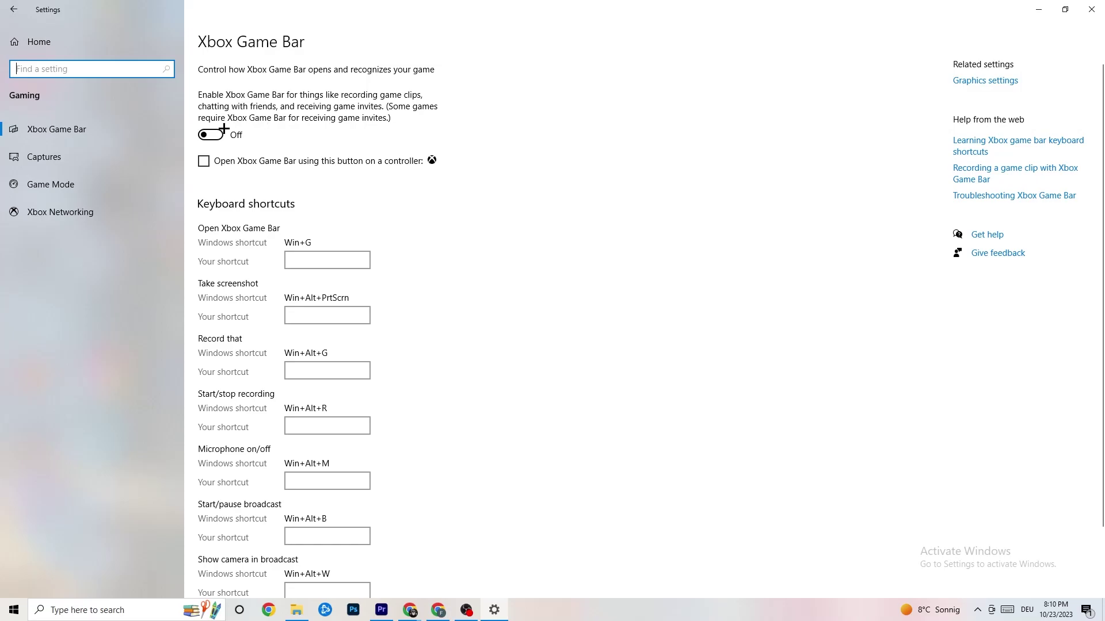
pyautogui.click(104, 157)
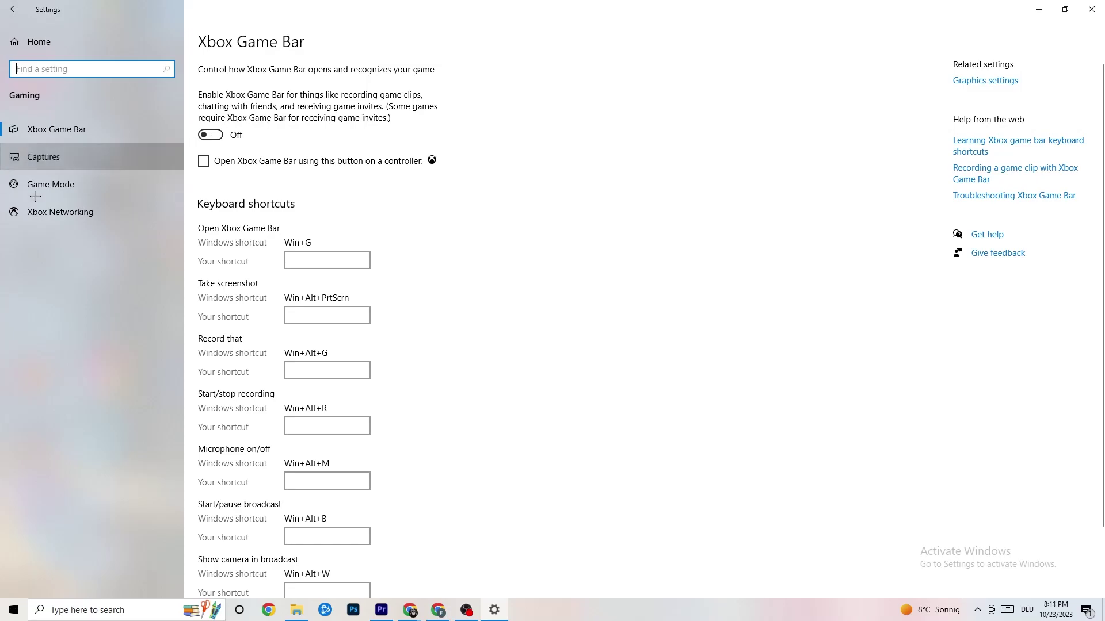
pyautogui.scroll(-3, 383, 242)
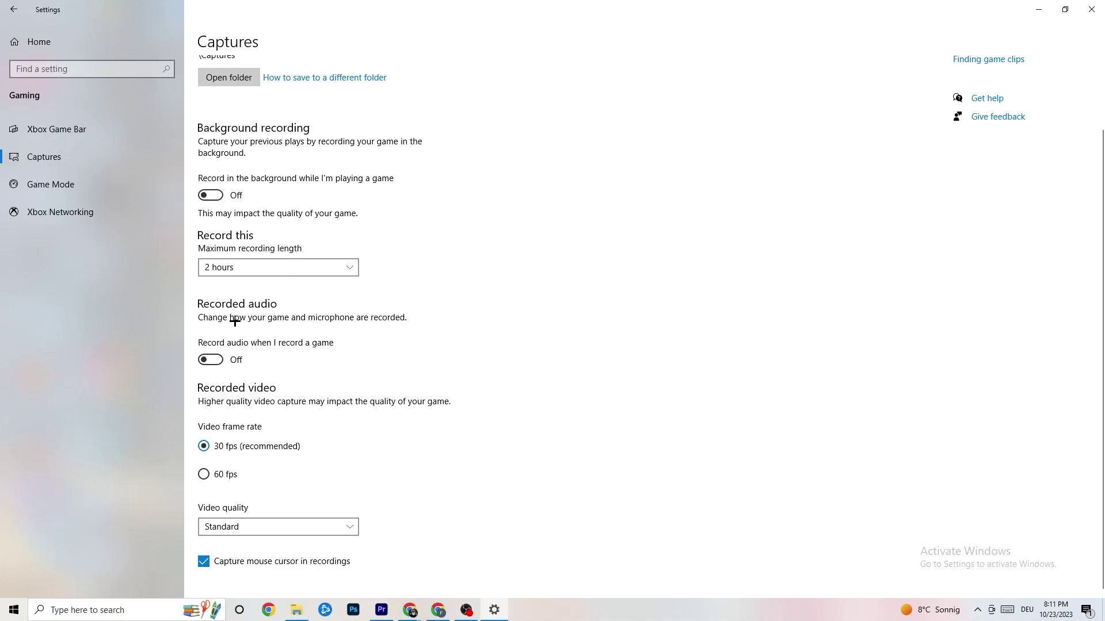
pyautogui.click(73, 183)
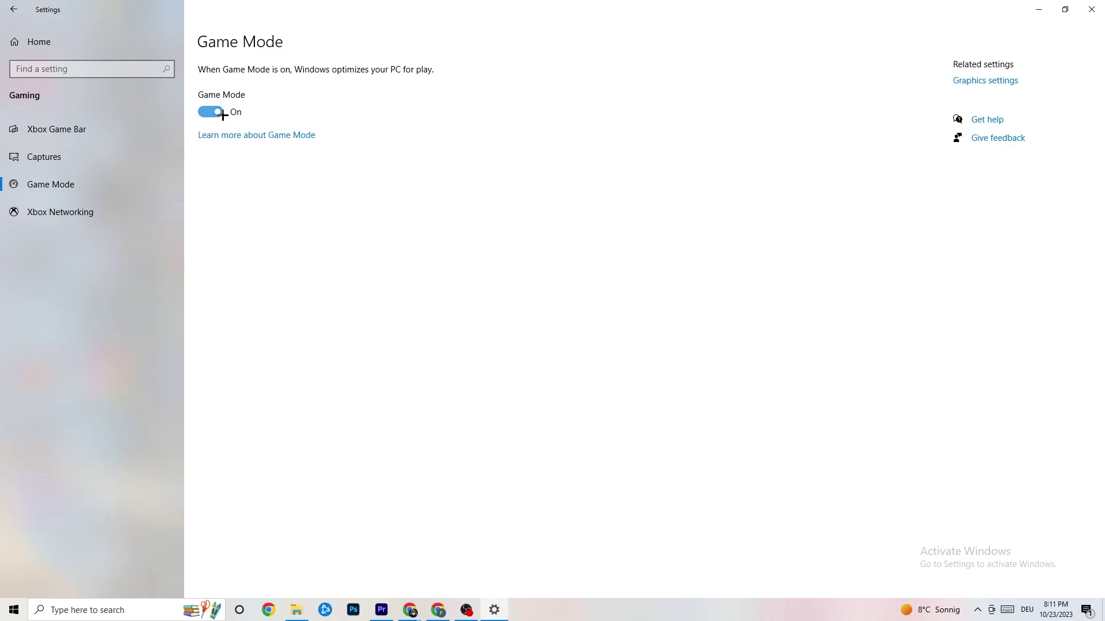
pyautogui.click(14, 9)
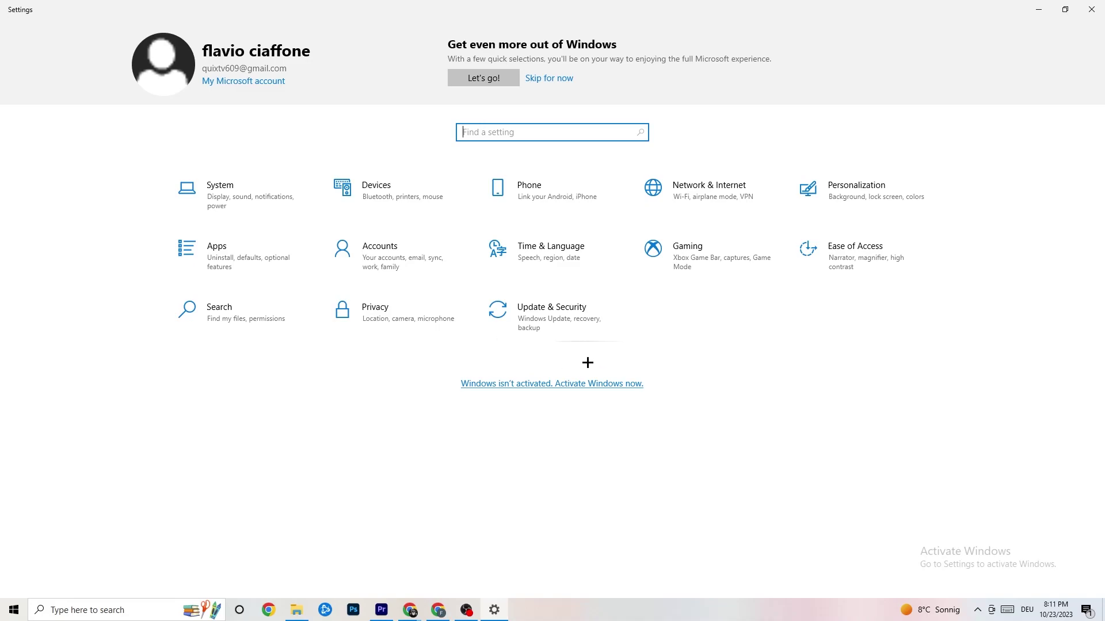
# - Check the Windows Update status and the Troubleshoot page under Update & Security, and close Settings
pyautogui.click(561, 311)
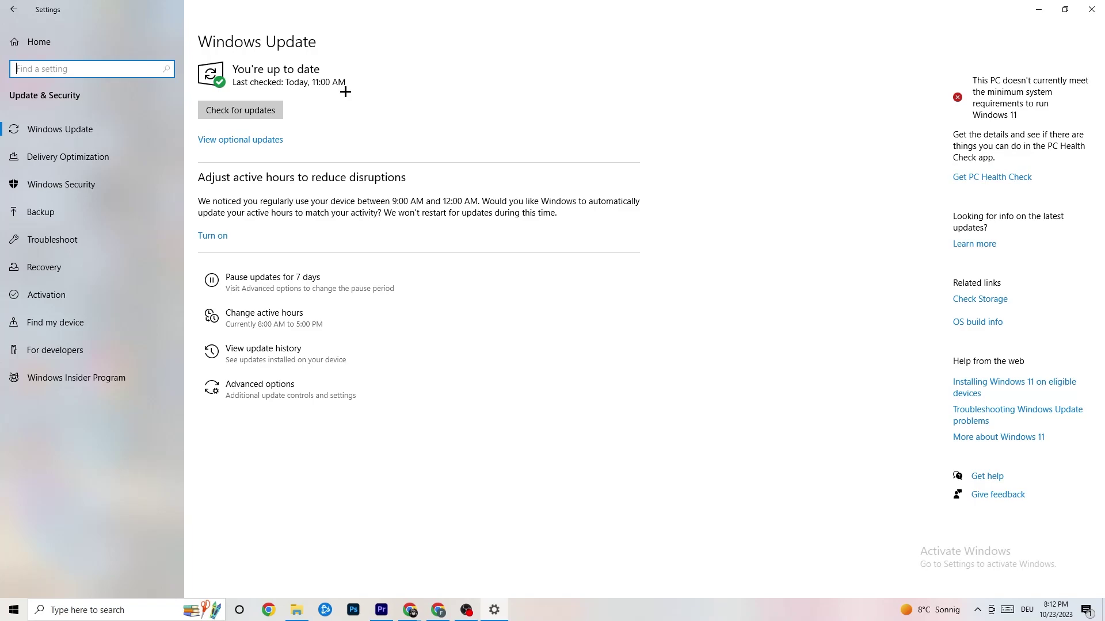
pyautogui.click(124, 131)
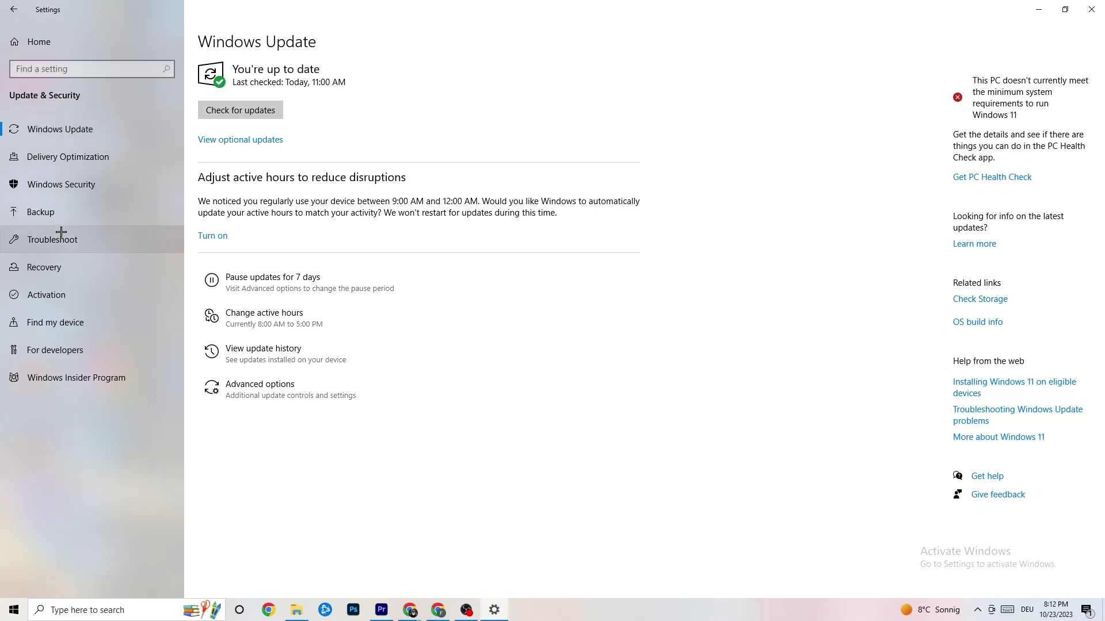
pyautogui.click(61, 231)
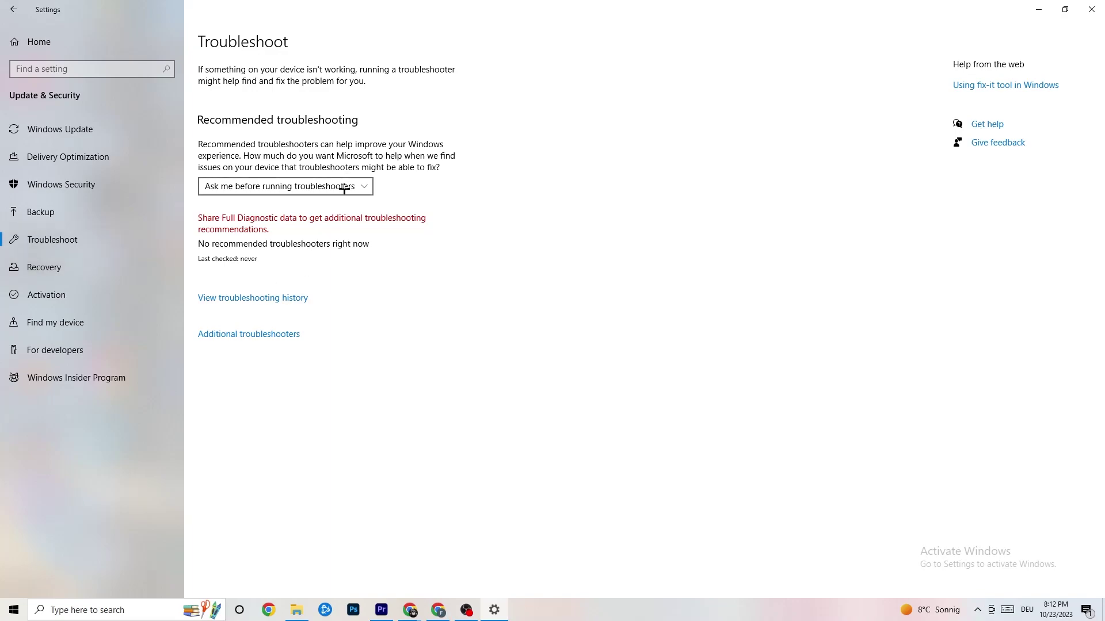
pyautogui.click(1093, 6)
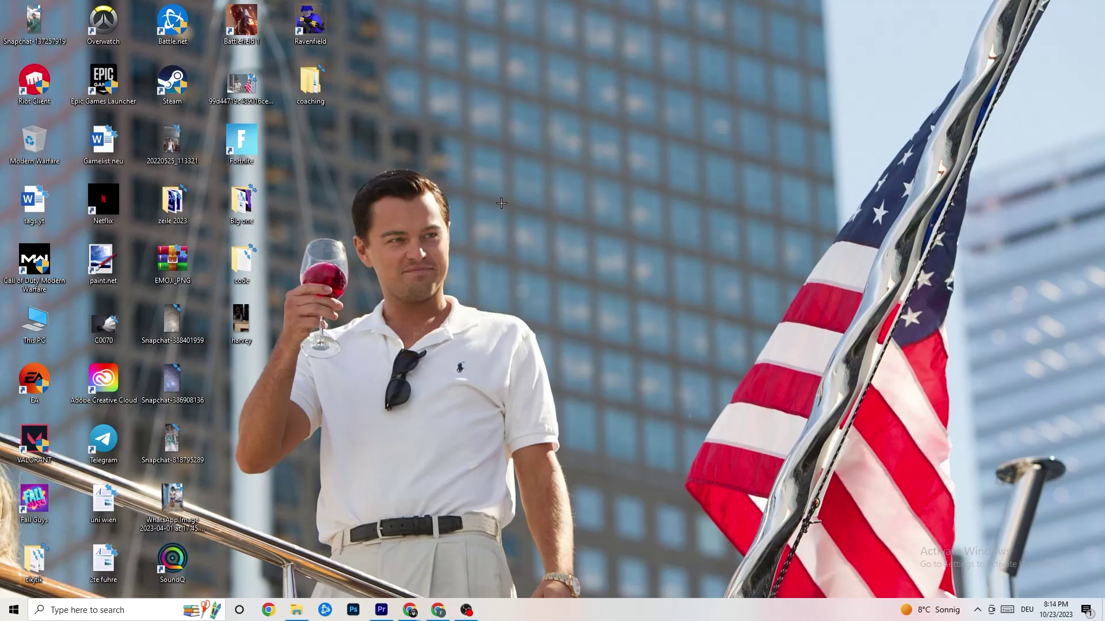
# - Open NVIDIA Control Panel from the desktop, review the Change resolution page's resolution list and refresh rate, and close it
pyautogui.rightClick(495, 151)
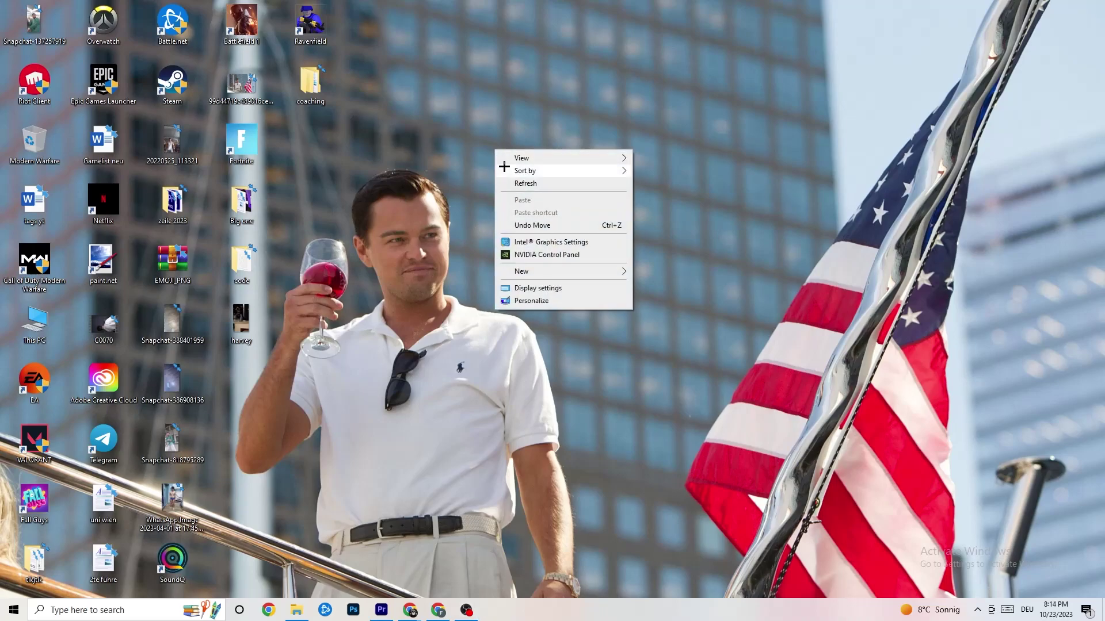
pyautogui.click(535, 256)
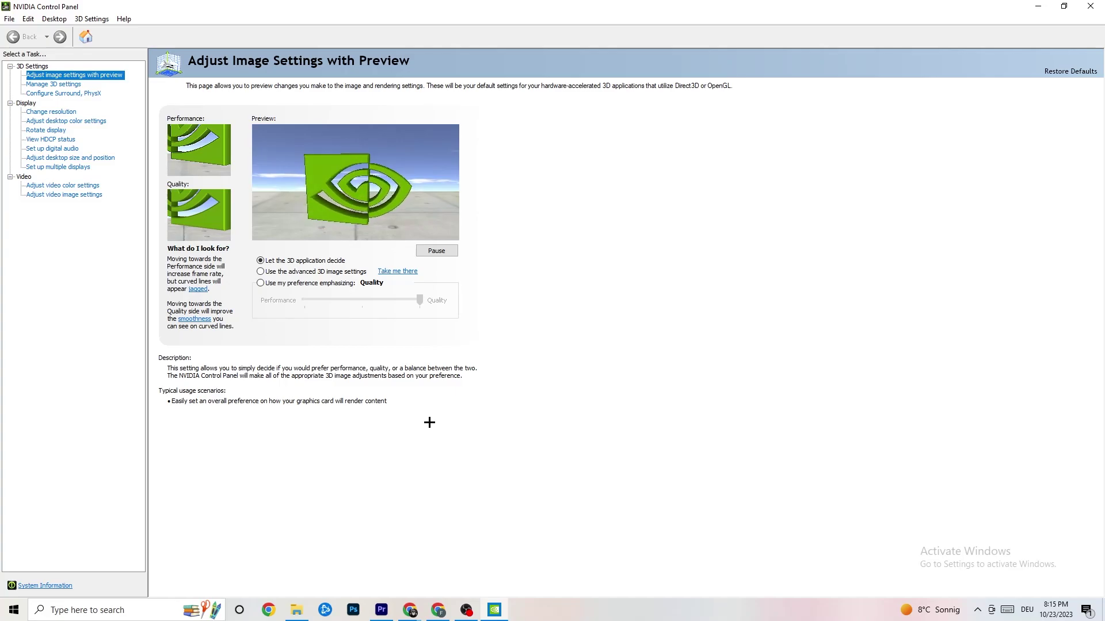
pyautogui.click(48, 113)
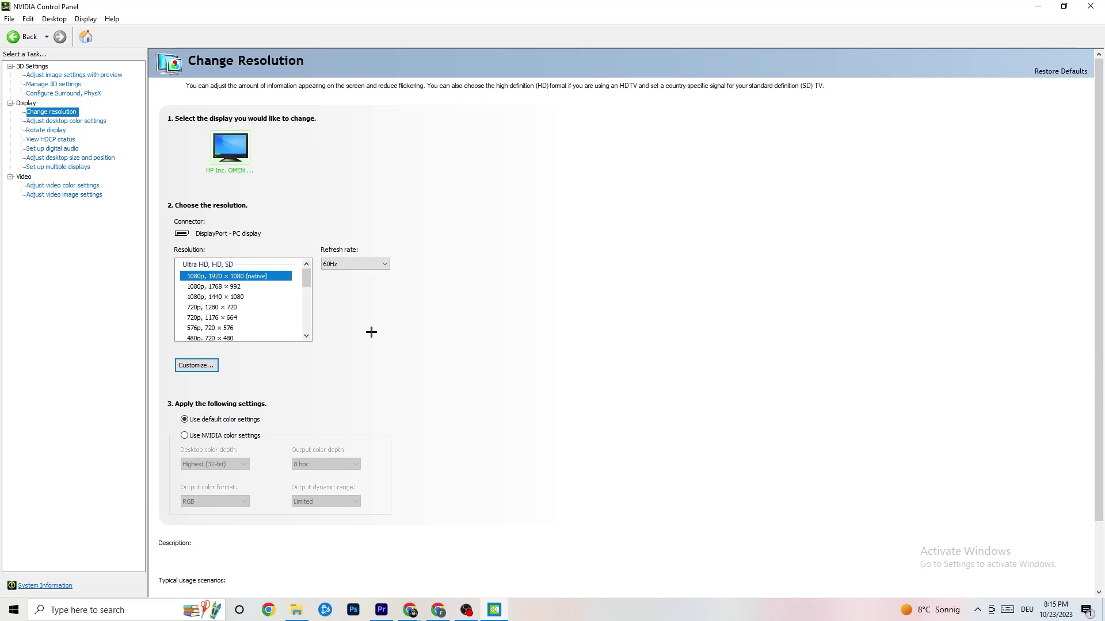
pyautogui.moveTo(269, 282)
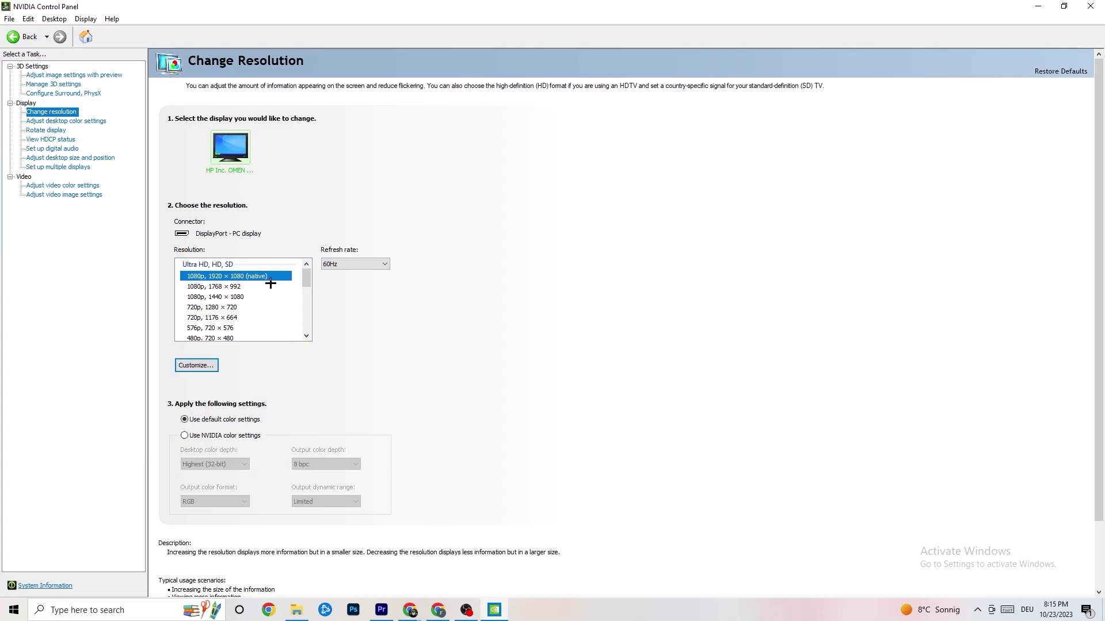
pyautogui.scroll(-2, 306, 284)
pyautogui.scroll(2, 306, 284)
pyautogui.hotkey('alt', 'F4')
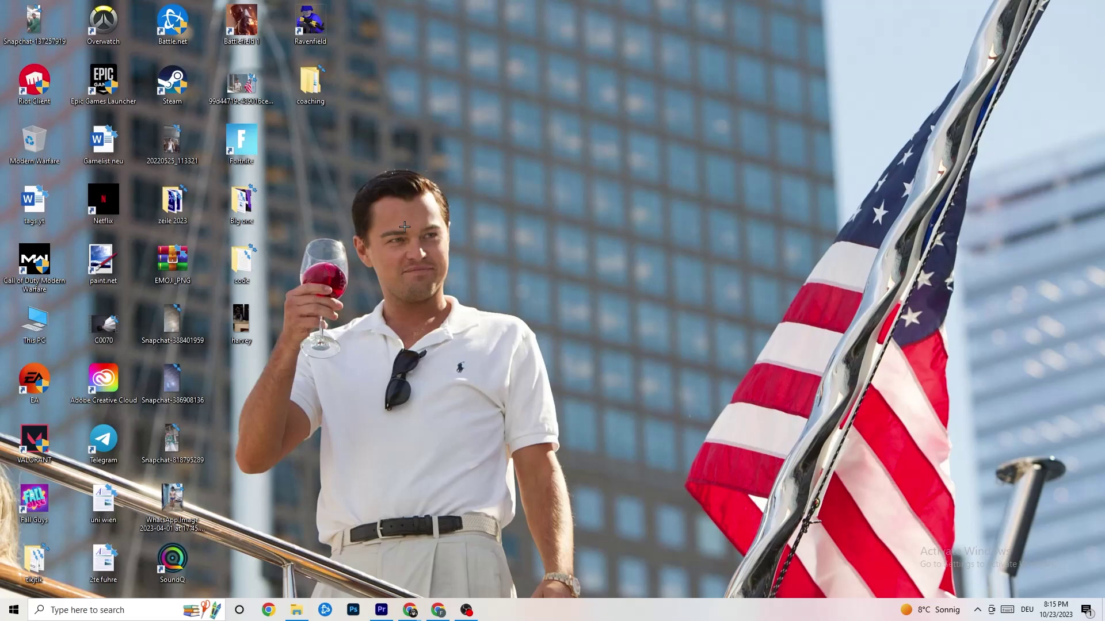
# - View the sleep, shut down and restart options and return to the desktop without choosing one
pyautogui.click(14, 610)
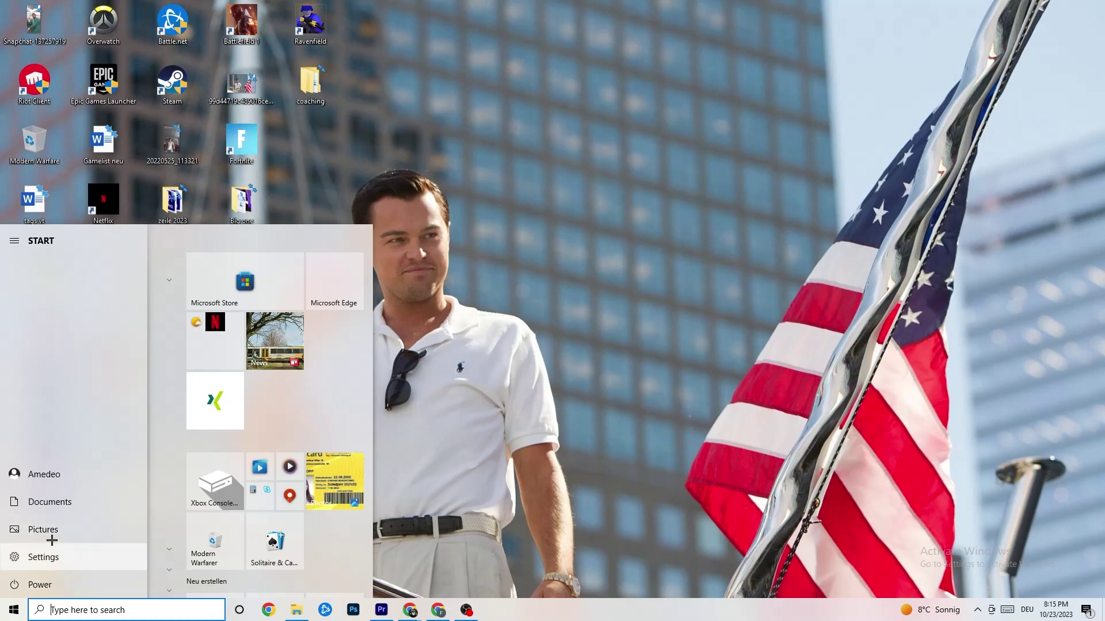
pyautogui.click(113, 574)
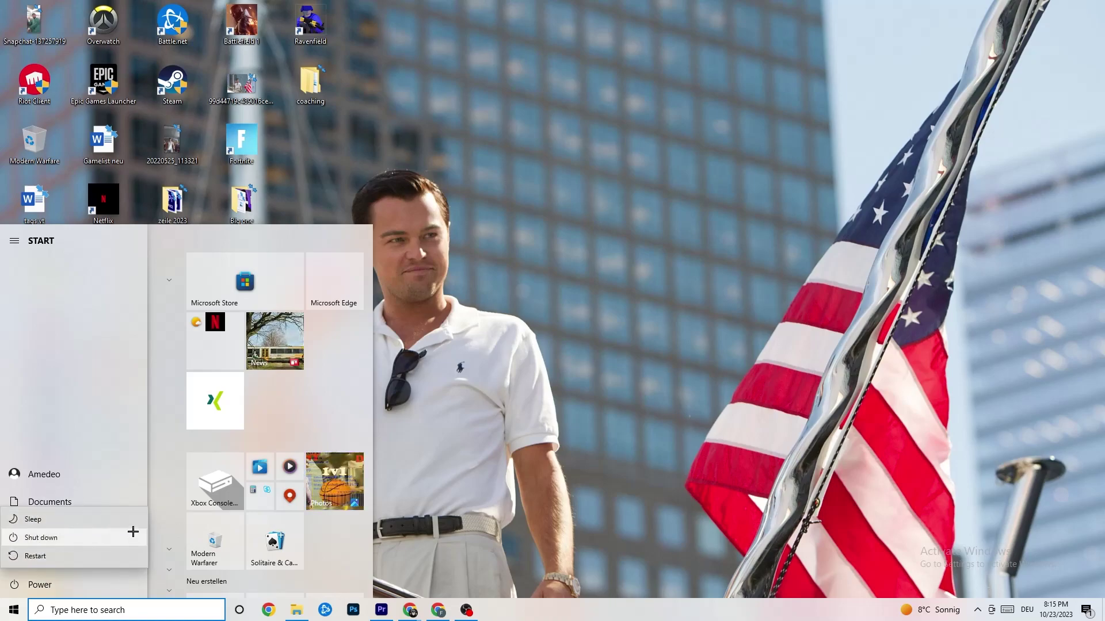
pyautogui.click(541, 232)
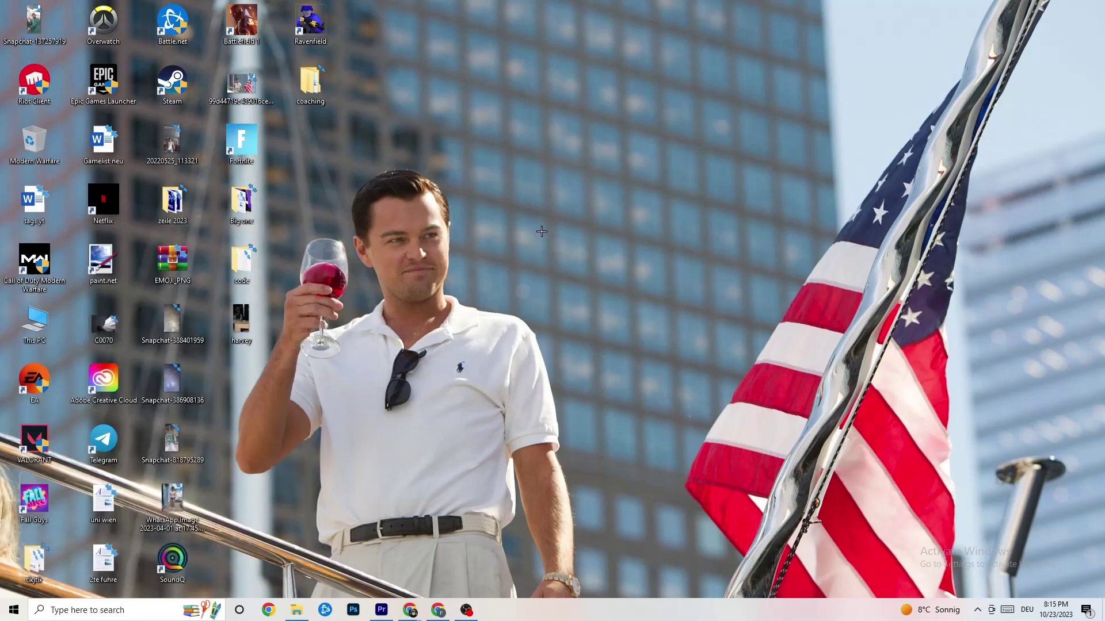